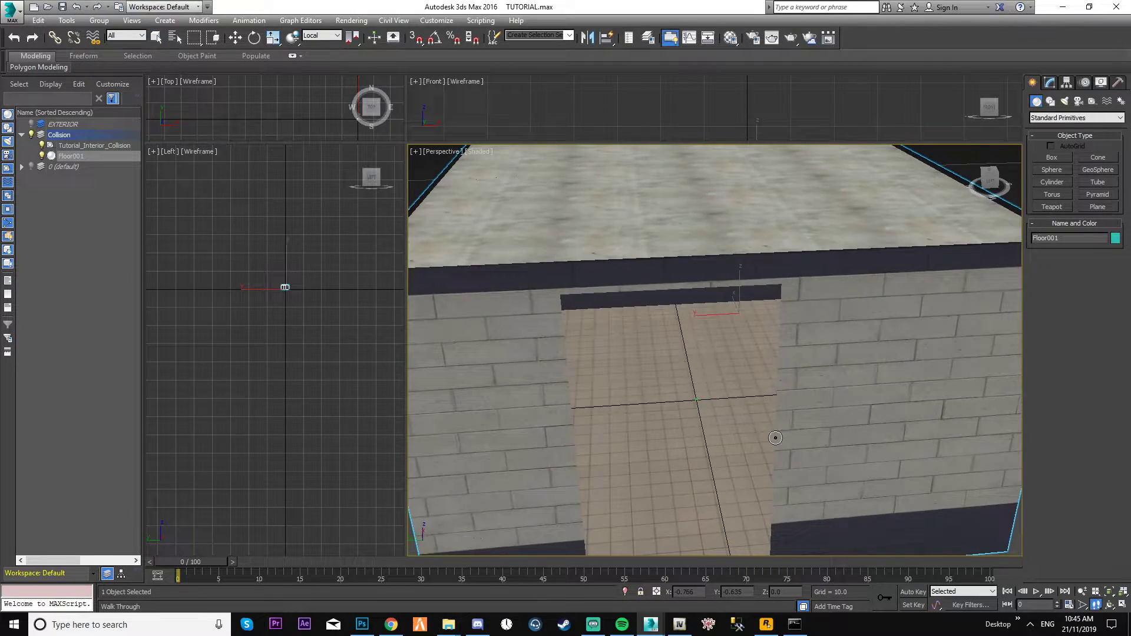
# Examine the interior building's exterior walls, roof and doorway from several angles in the perspective view
pyautogui.moveTo(964, 428); pyautogui.dragTo(803, 446)
pyautogui.rightClick(794, 625)
pyautogui.click(786, 598)
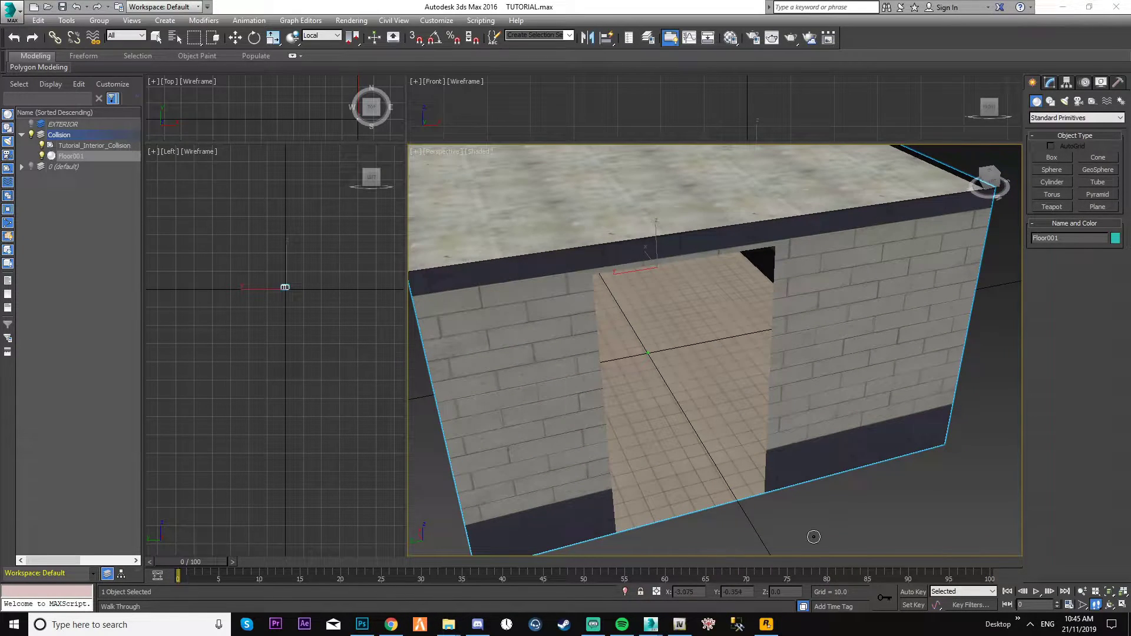
pyautogui.press('Escape')
pyautogui.click(829, 507)
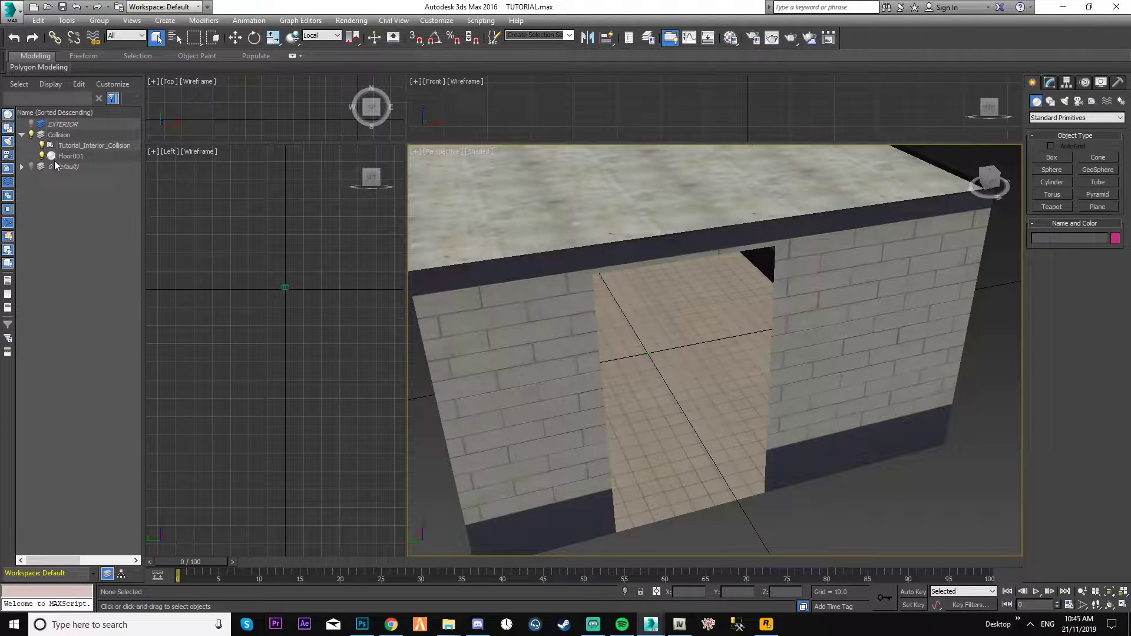
pyautogui.moveTo(757, 373)
pyautogui.mouseDown(button='middle')
pyautogui.moveTo(735, 374)
pyautogui.moveTo(753, 381)
pyautogui.mouseUp(button='middle')
pyautogui.press('Up')
pyautogui.press('Down')
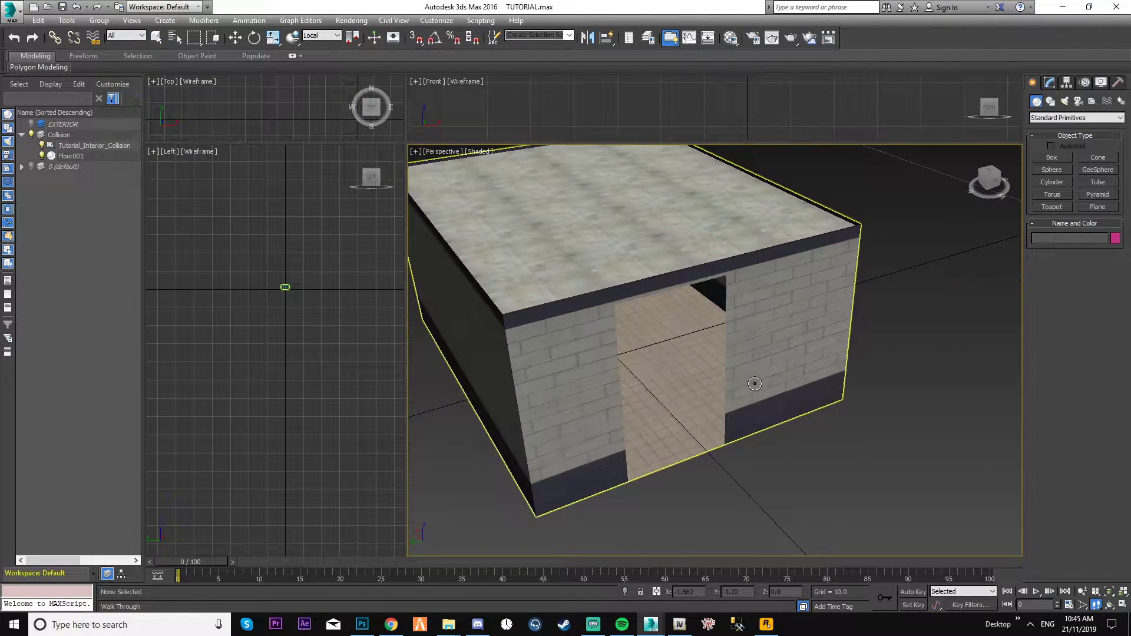
pyautogui.press('Up')
pyautogui.press('Down')
pyautogui.rightClick(765, 426)
pyautogui.click(764, 425)
pyautogui.moveTo(777, 429); pyautogui.dragTo(789, 434, button='middle')
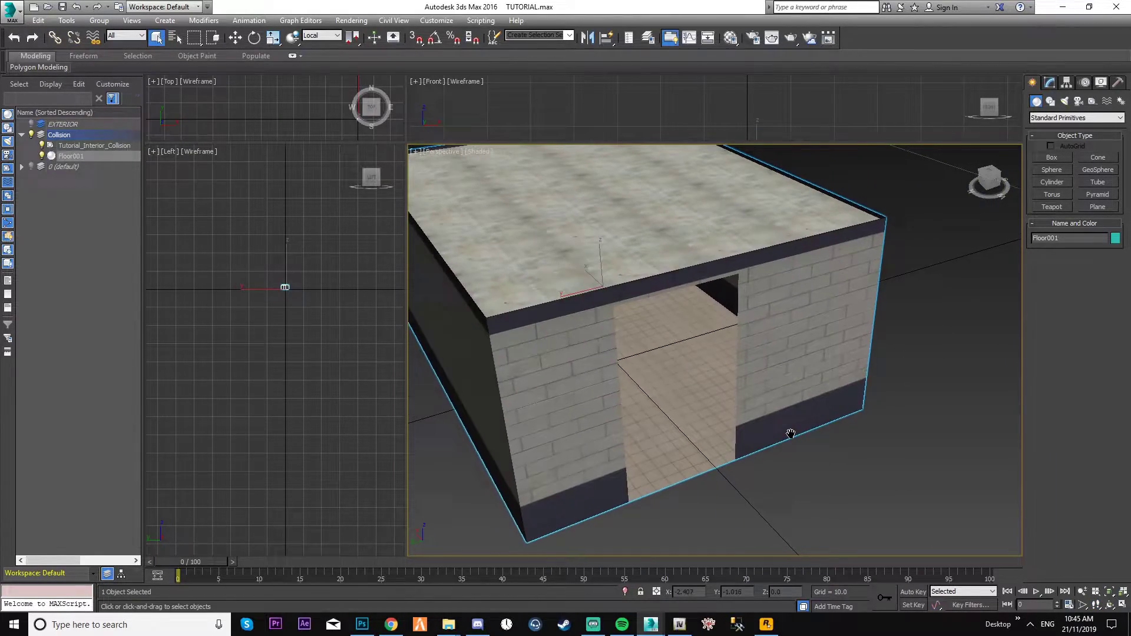
pyautogui.press('Up')
pyautogui.press('Down')
pyautogui.rightClick(854, 505)
pyautogui.click(854, 505)
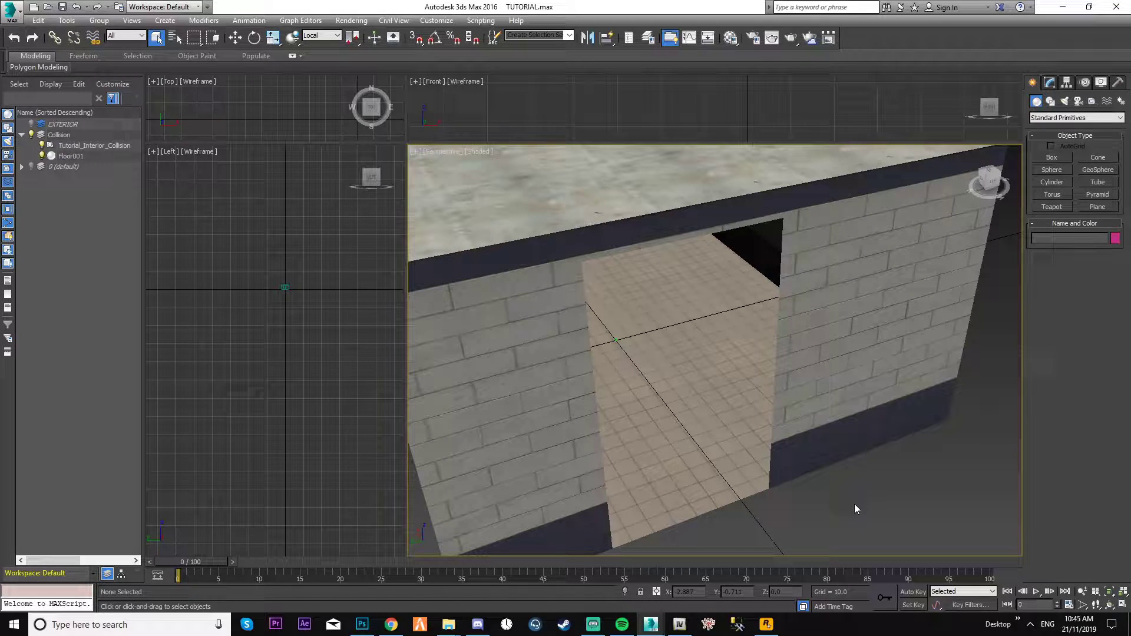
# Select the Floor001 collision mesh and enter vertex editing on its Editable Mesh level
pyautogui.click(744, 449)
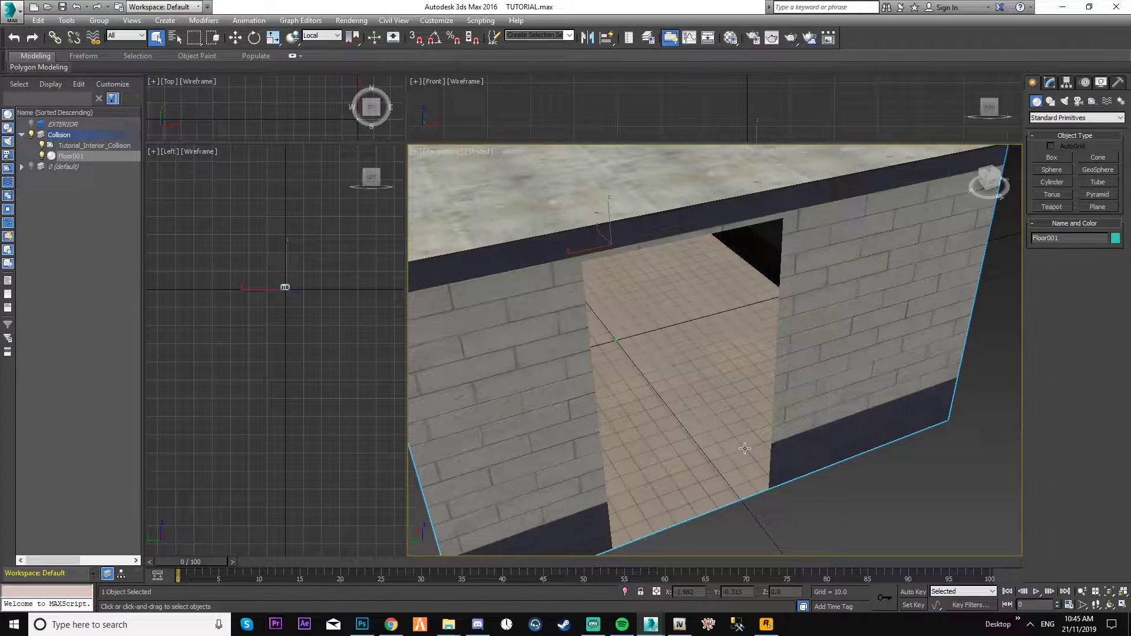
pyautogui.moveTo(848, 457)
pyautogui.keyDown('alt'); pyautogui.mouseDown(button='middle')
pyautogui.moveTo(858, 462)
pyautogui.moveTo(833, 444)
pyautogui.mouseUp(button='middle'); pyautogui.keyUp('alt')
pyautogui.click(1051, 83)
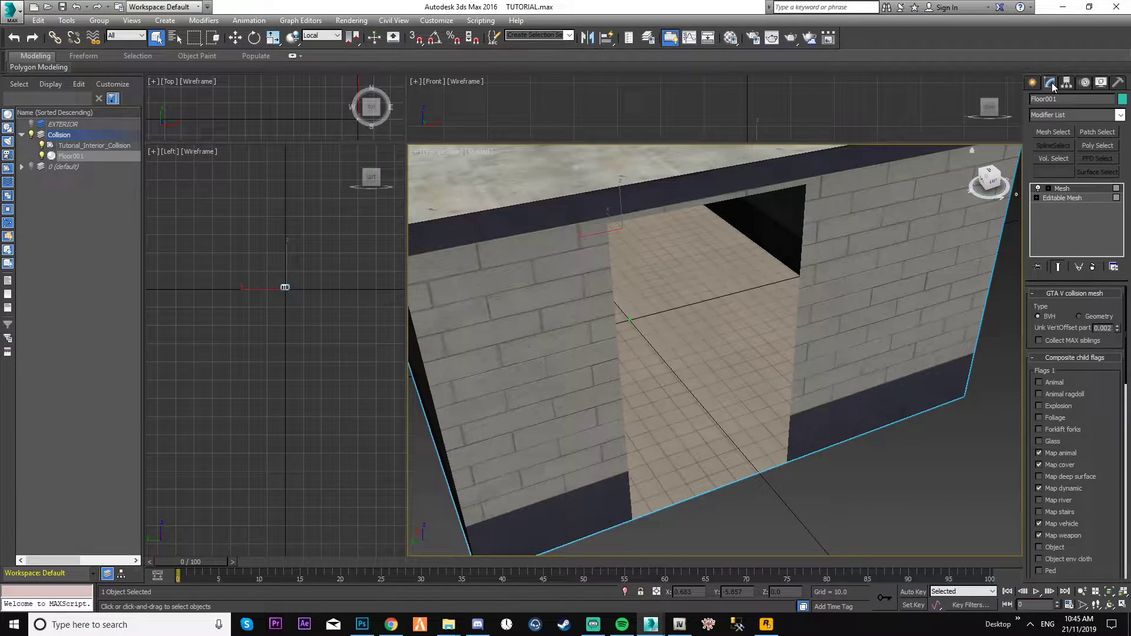
pyautogui.click(1066, 199)
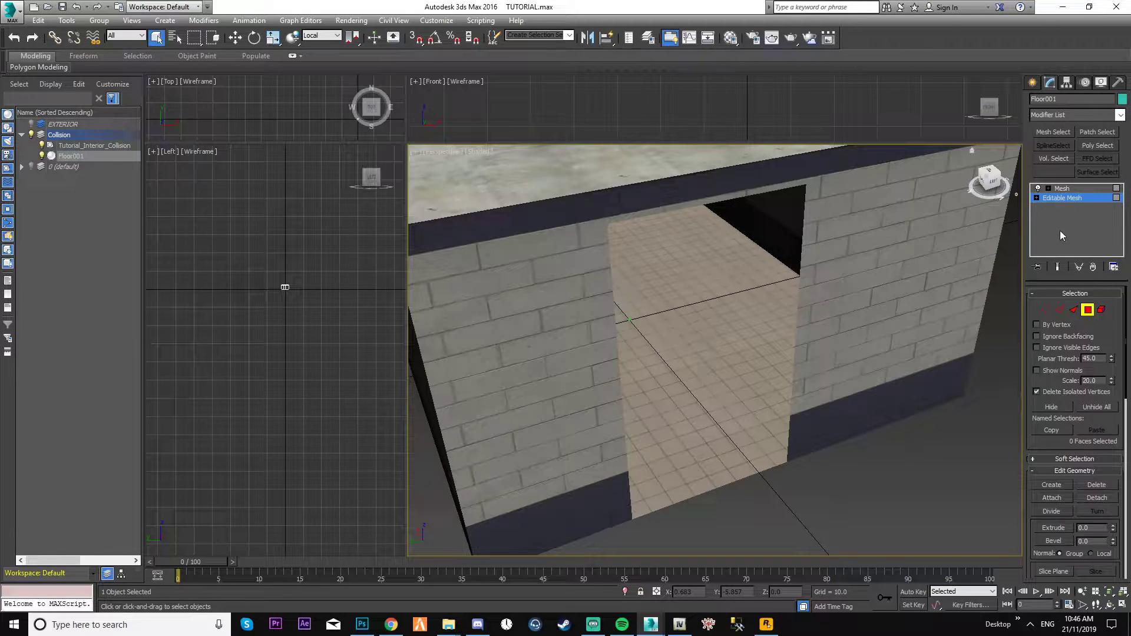
pyautogui.click(1043, 309)
pyautogui.moveTo(858, 423); pyautogui.dragTo(856, 434, button='middle')
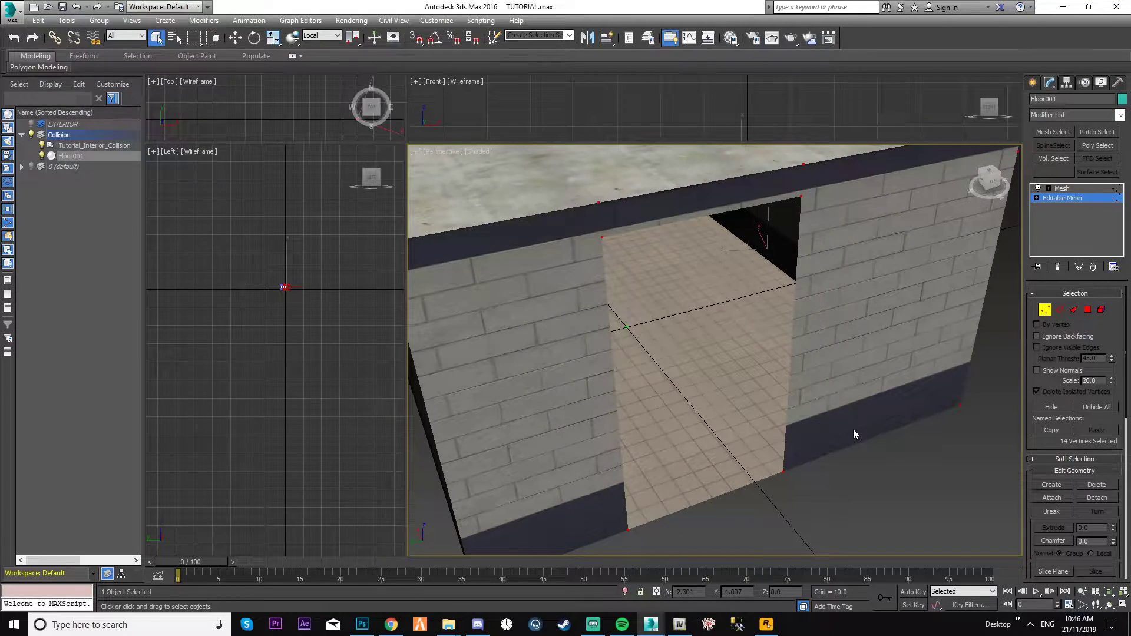
# With the Move tool, select the vertex at the doorway's lower right corner to read its coordinates
pyautogui.click(236, 38)
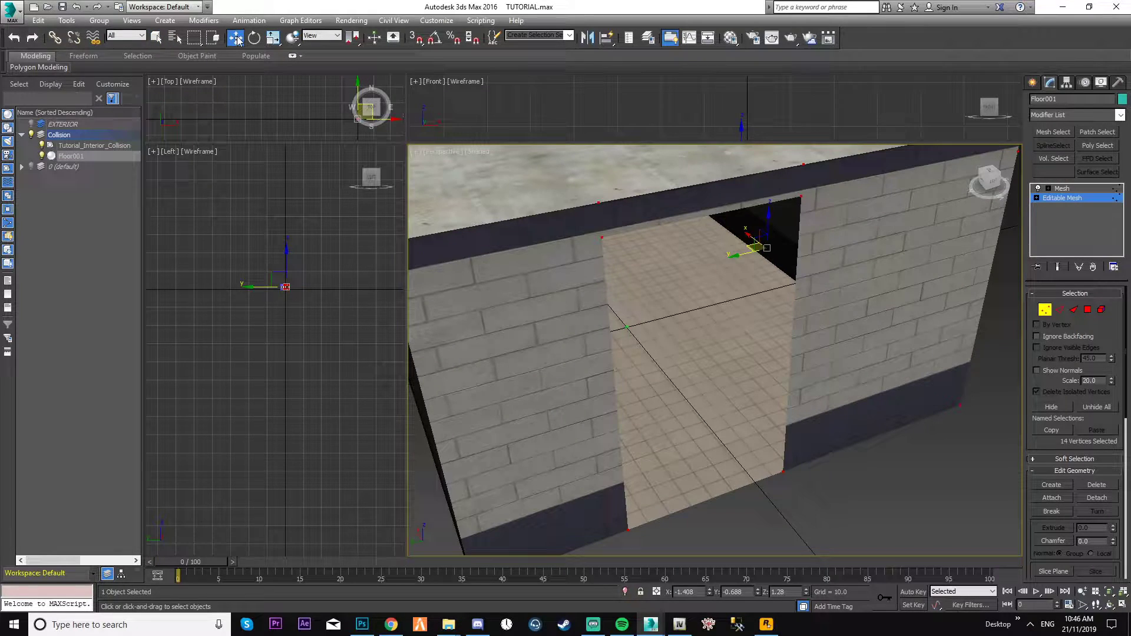
pyautogui.moveTo(777, 474); pyautogui.dragTo(783, 471)
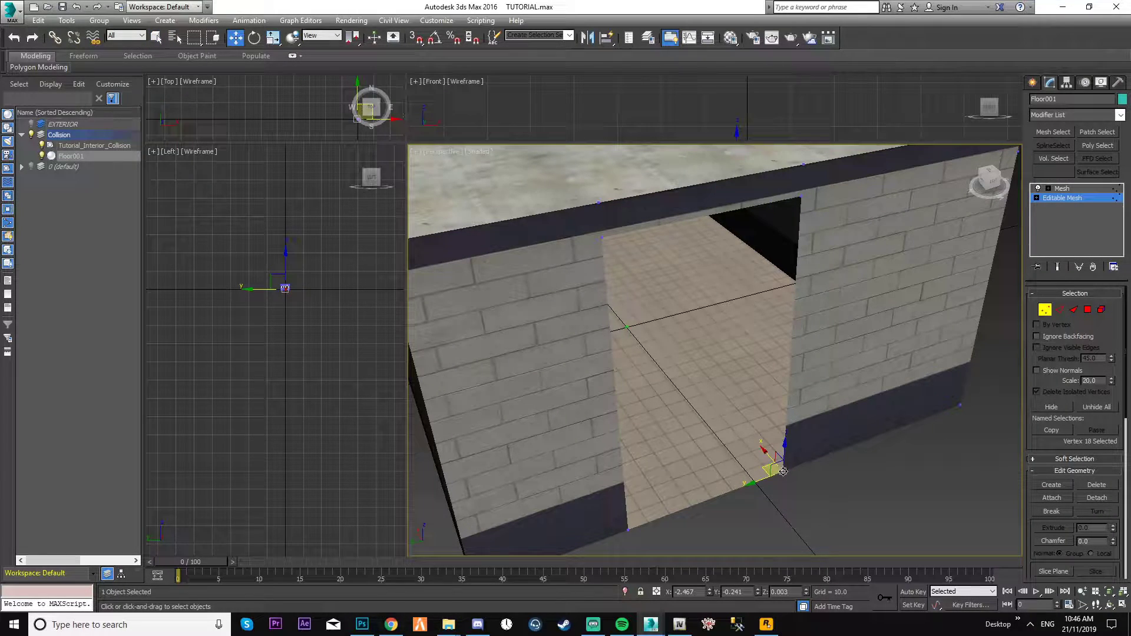
pyautogui.moveTo(819, 472); pyautogui.dragTo(810, 470, button='middle')
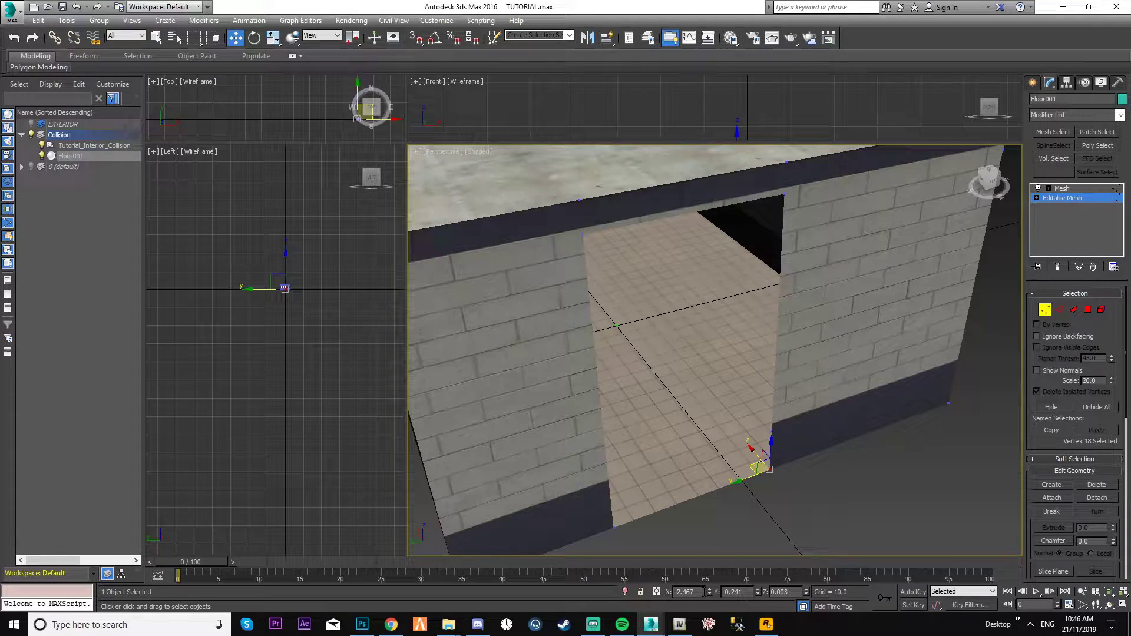
# Switch to OpenIV, open Tutorial_ytyp.ytyp for text editing and locate the portal's corners coordinates
pyautogui.click(679, 624)
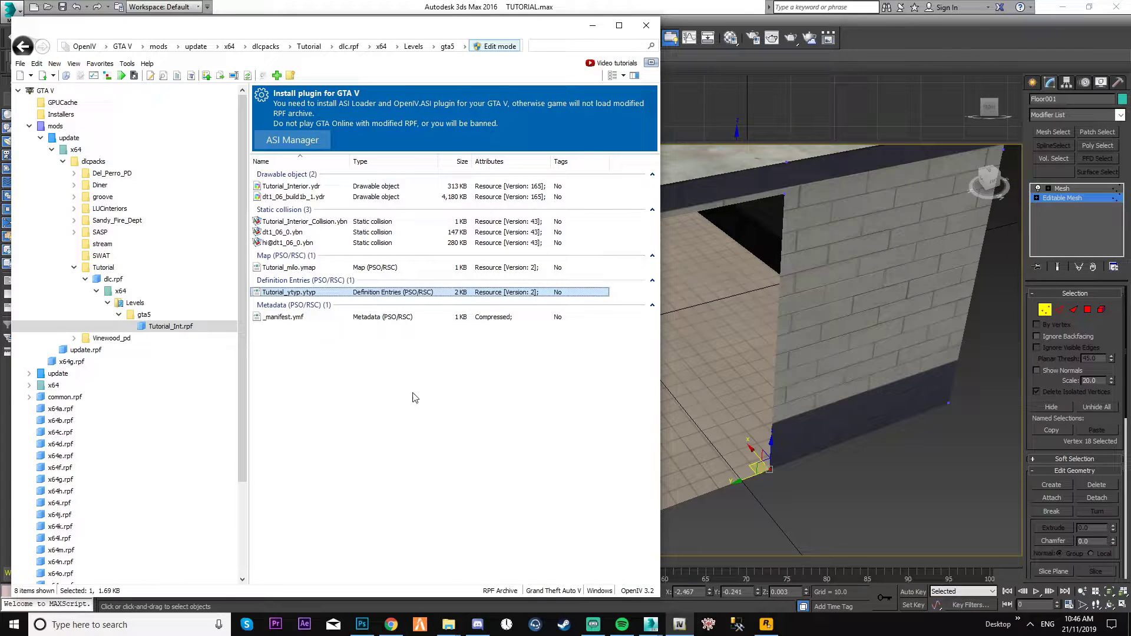
pyautogui.rightClick(299, 292)
pyautogui.click(333, 312)
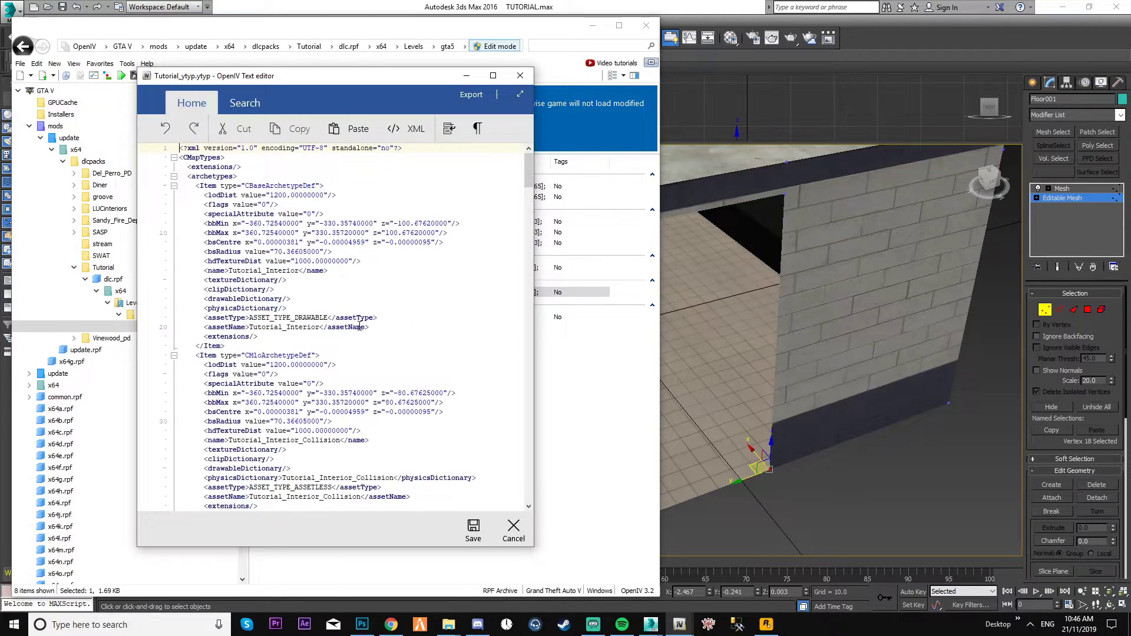
pyautogui.moveTo(528, 169); pyautogui.dragTo(504, 495)
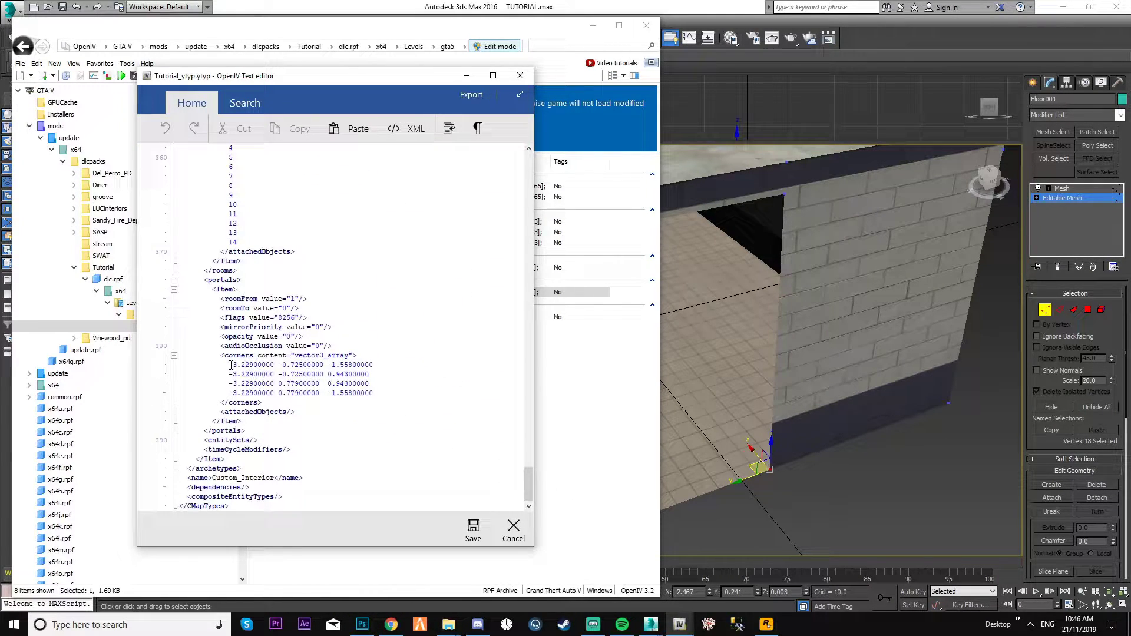
pyautogui.moveTo(229, 364); pyautogui.dragTo(377, 398)
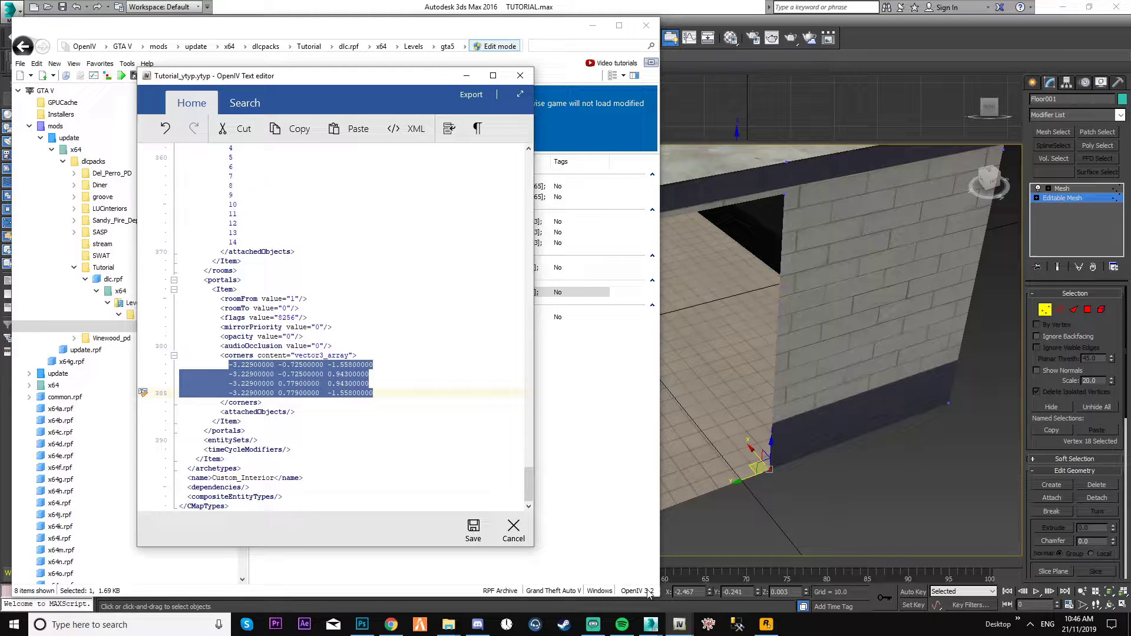
pyautogui.click(368, 384)
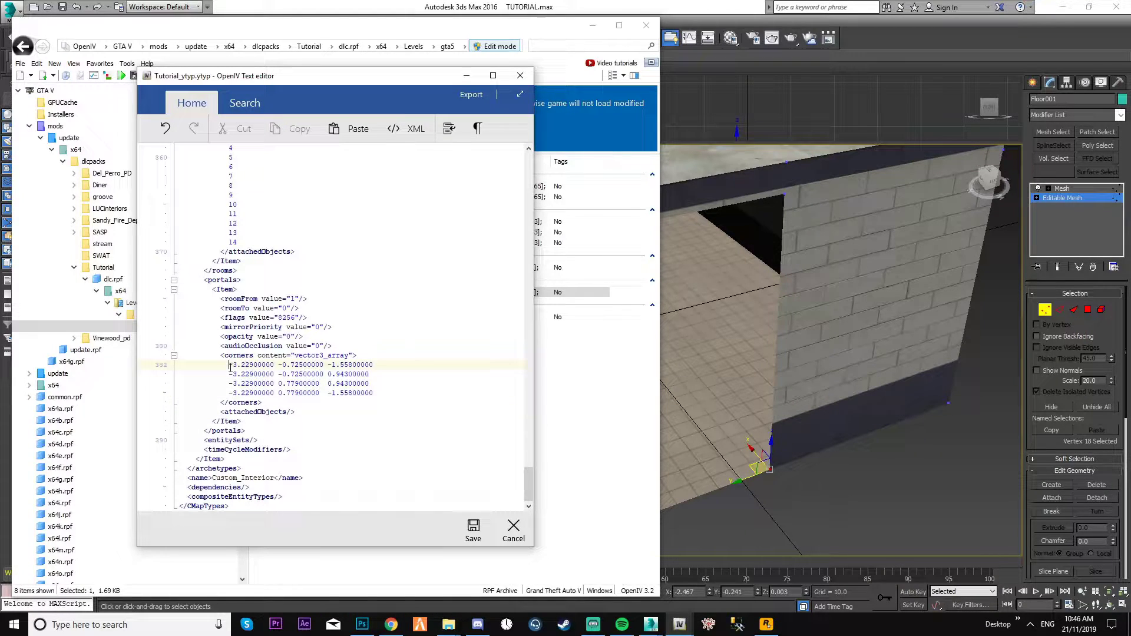
# Set the X coordinate of the first portal corner to -2.46700000
pyautogui.moveTo(229, 364); pyautogui.dragTo(373, 365)
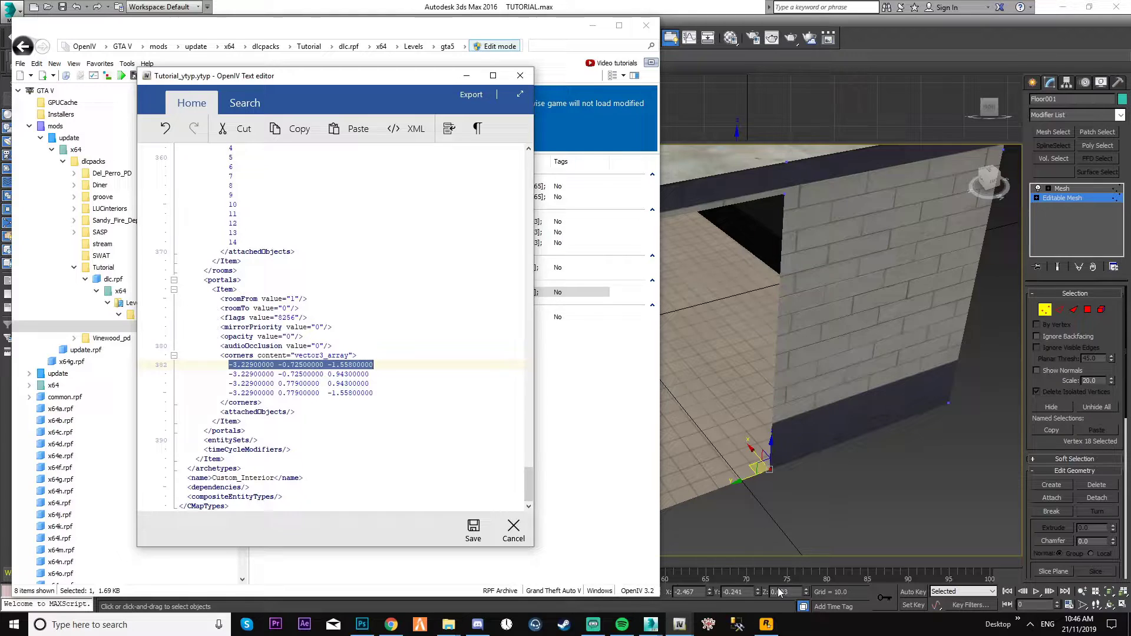
pyautogui.click(237, 365)
pyautogui.press('BackSpace')
pyautogui.write('2')
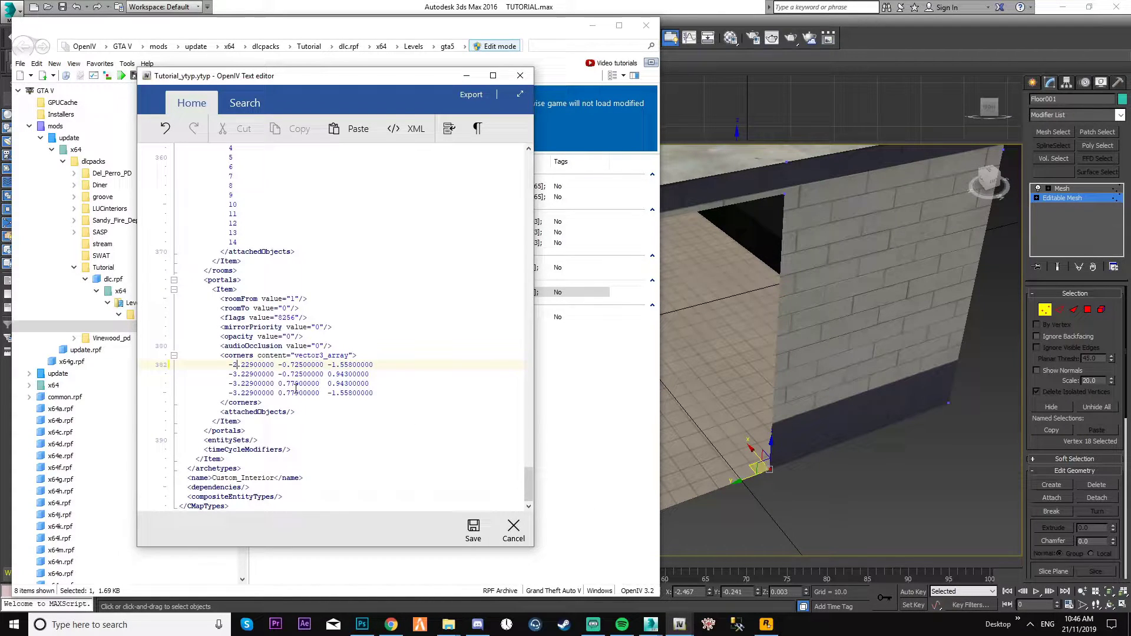
pyautogui.press('Right')
pyautogui.press('Delete')
pyautogui.press('Delete')
pyautogui.press('Delete')
pyautogui.write('467')
# Set the Y coordinate of the first portal corner to -0.24100000
pyautogui.click(294, 364)
pyautogui.press('BackSpace')
pyautogui.press('Delete')
pyautogui.write('241')
# Set the Z coordinate of the first portal corner to 0.00300000 and check the line against the vertex coordinates
pyautogui.click(332, 365)
pyautogui.press('BackSpace')
pyautogui.press('Delete')
pyautogui.write('0')
pyautogui.press('Right')
pyautogui.doubleClick(333, 365)
pyautogui.doubleClick(334, 365)
pyautogui.moveTo(335, 365)
pyautogui.mouseDown()
pyautogui.moveTo(364, 365)
pyautogui.moveTo(352, 365)
pyautogui.mouseUp()
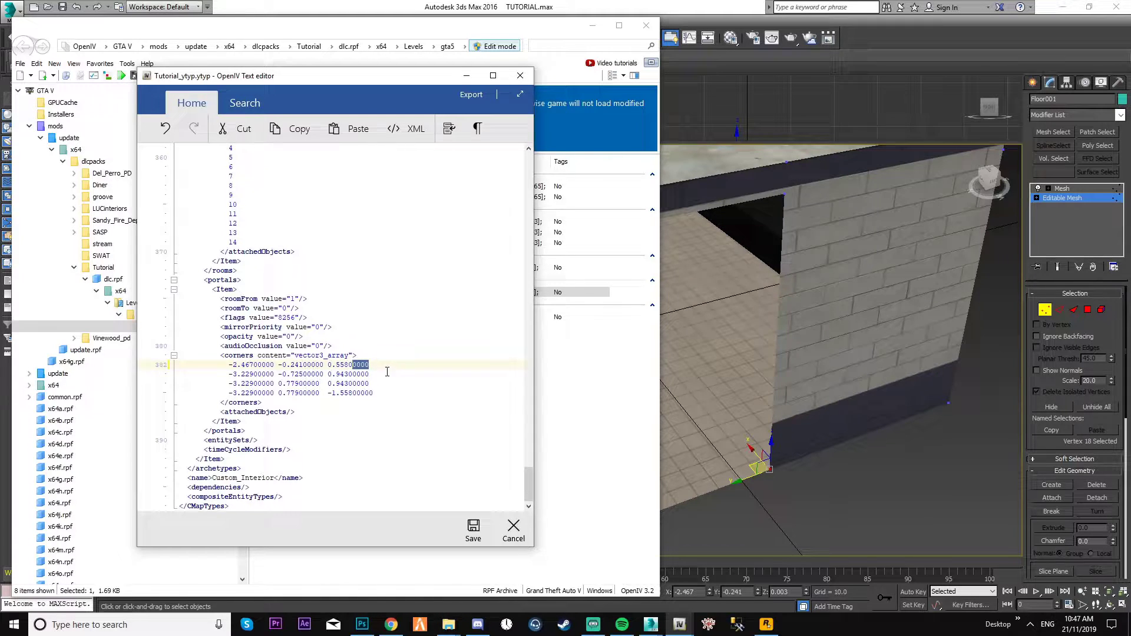
pyautogui.click(387, 371)
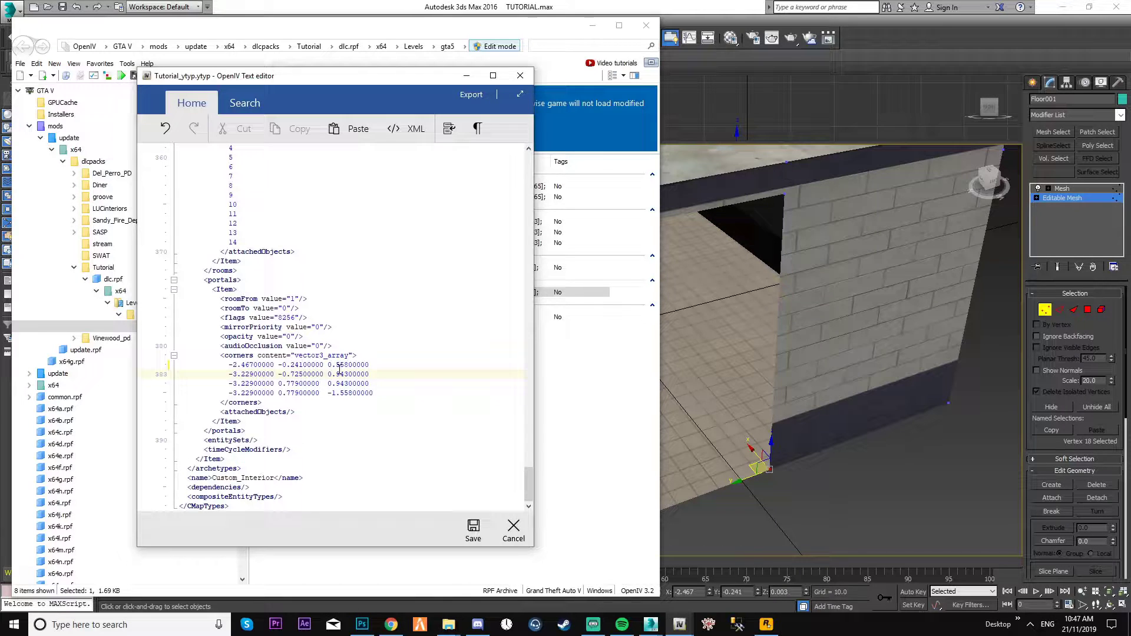
pyautogui.moveTo(336, 365)
pyautogui.mouseDown()
pyautogui.moveTo(373, 366)
pyautogui.moveTo(346, 365)
pyautogui.mouseUp()
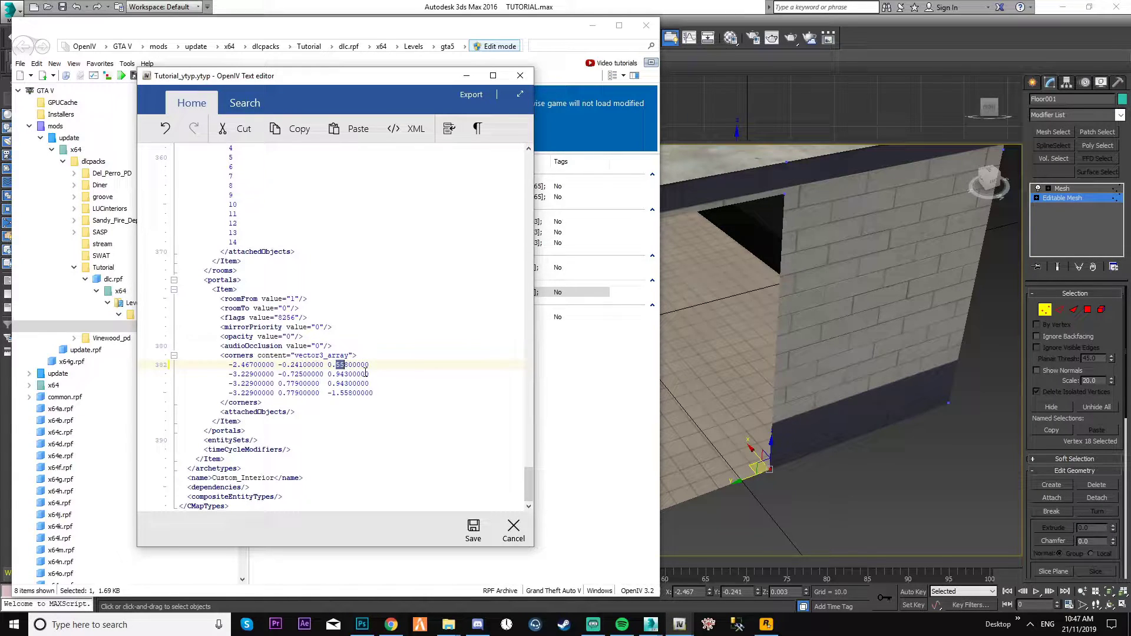
pyautogui.click(366, 373)
pyautogui.click(376, 365)
pyautogui.press('BackSpace')
pyautogui.press('BackSpace')
pyautogui.write('003')
pyautogui.moveTo(228, 365); pyautogui.dragTo(381, 359)
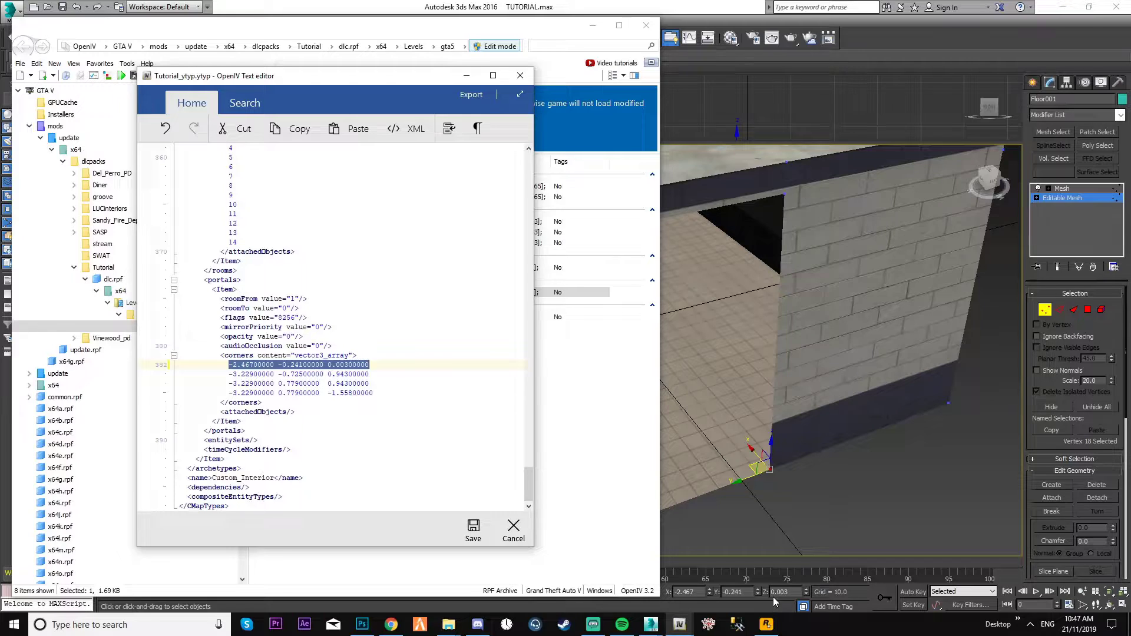
pyautogui.click(335, 365)
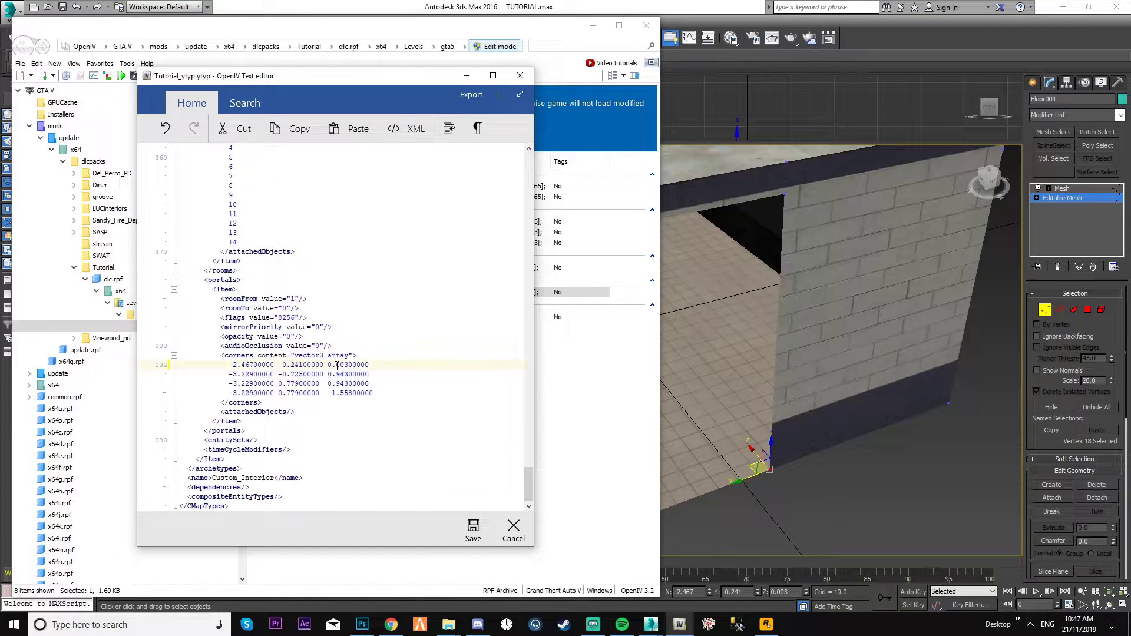
# Select the doorway's upper right vertex in 3ds Max, then return to the second portal corner in the OpenIV text editor
pyautogui.click(785, 192)
pyautogui.moveTo(681, 628)
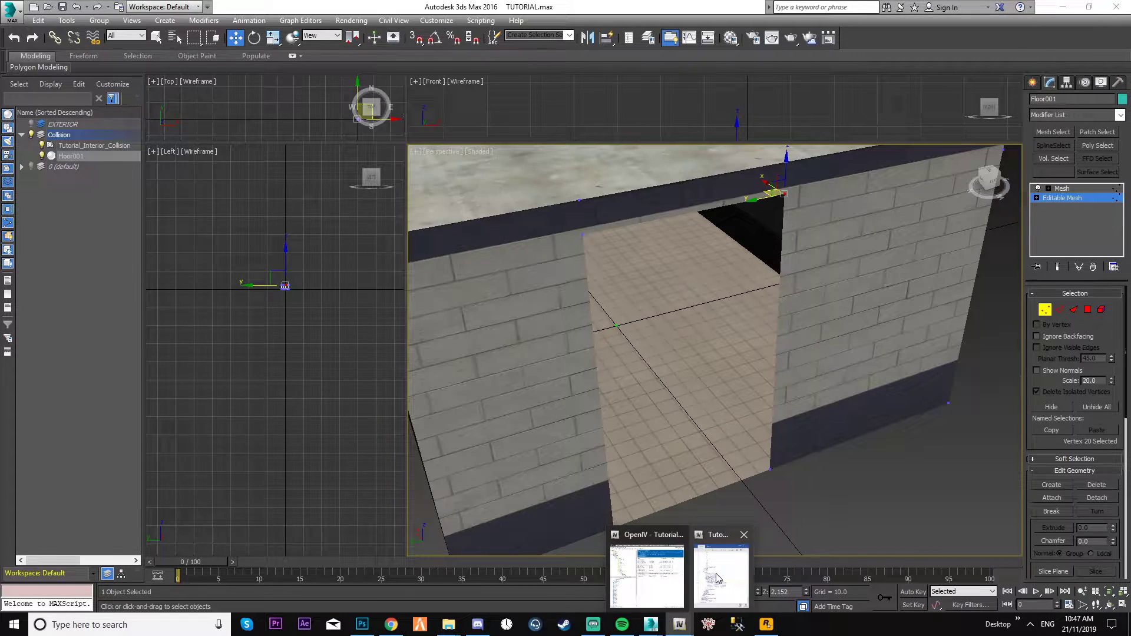
pyautogui.click(717, 579)
pyautogui.click(237, 373)
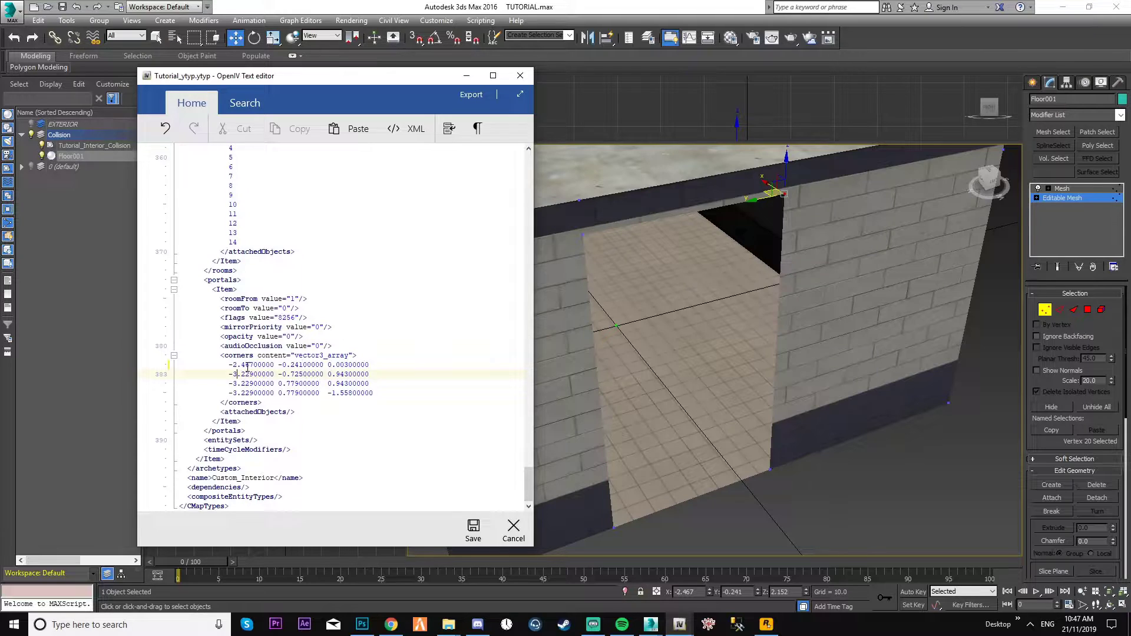
# Copy the first portal corner's X and Y values, -2.46700000 and -0.24100000, into the second corner
pyautogui.doubleClick(251, 365)
pyautogui.hotkey('ctrl', 'c')
pyautogui.doubleClick(242, 374)
pyautogui.hotkey('ctrl', 'v')
pyautogui.doubleClick(300, 365)
pyautogui.hotkey('ctrl', 'c')
pyautogui.doubleClick(305, 374)
pyautogui.hotkey('ctrl', 'v')
# Set the Z coordinate of the second portal corner to 2.15200000 and check the line against the vertex coordinates
pyautogui.doubleClick(352, 374)
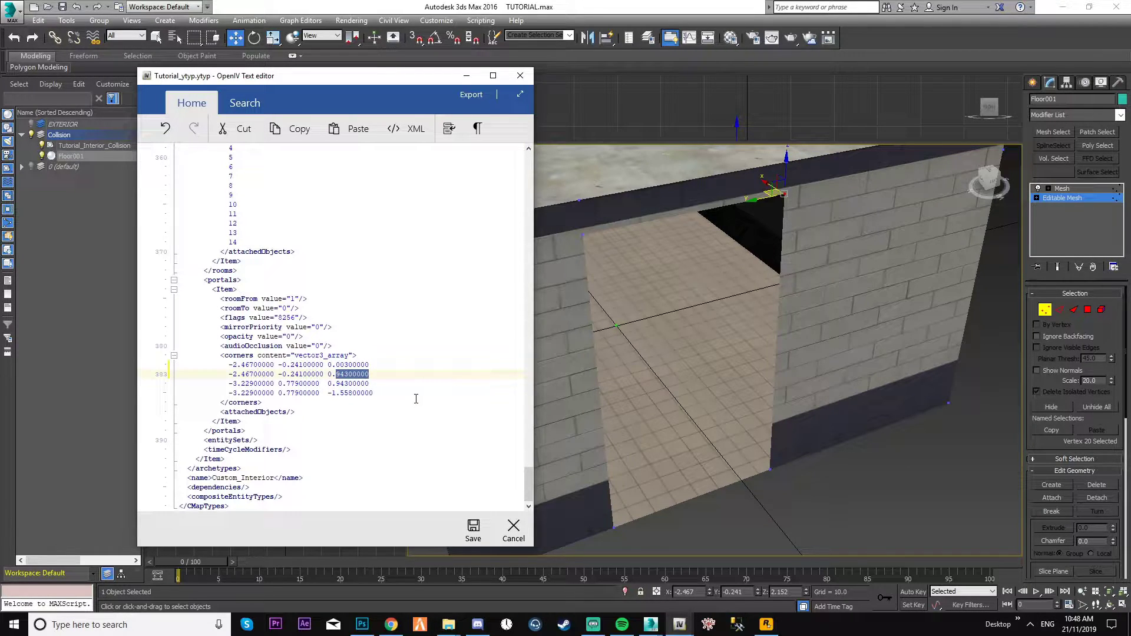
pyautogui.click(349, 375)
pyautogui.press('BackSpace')
pyautogui.press('BackSpace')
pyautogui.write('152')
pyautogui.press('BackSpace')
pyautogui.write('2')
pyautogui.moveTo(229, 374); pyautogui.dragTo(379, 375)
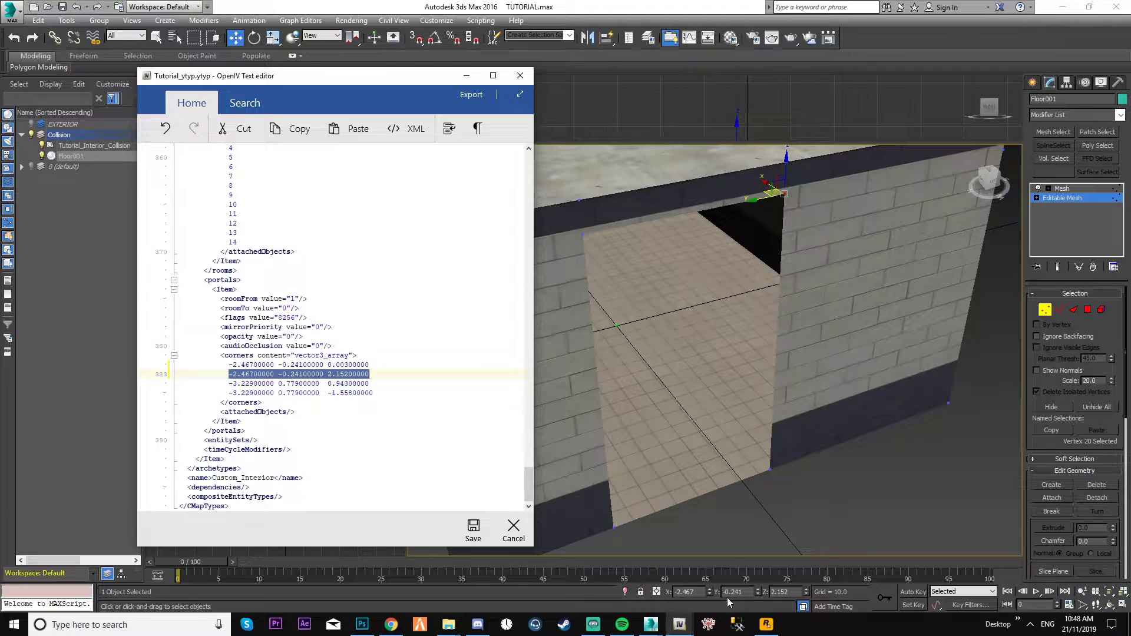
# Select the doorway's upper left vertex in 3ds Max, then return to the ytyp file in the OpenIV text editor
pyautogui.click(262, 393)
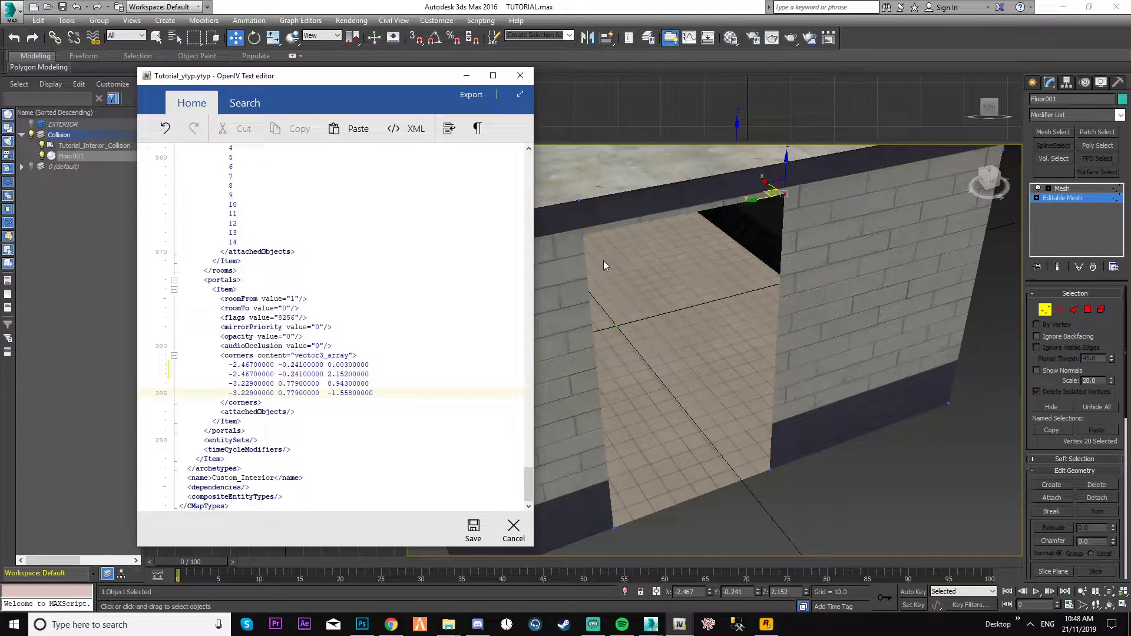
pyautogui.click(583, 236)
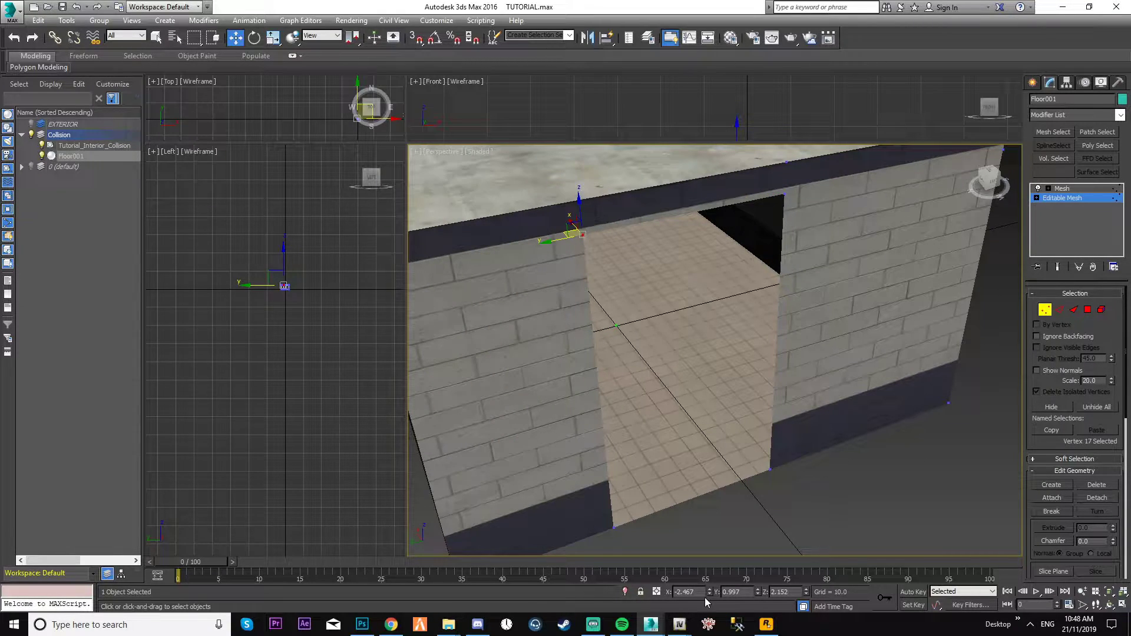
pyautogui.click(680, 623)
pyautogui.click(720, 575)
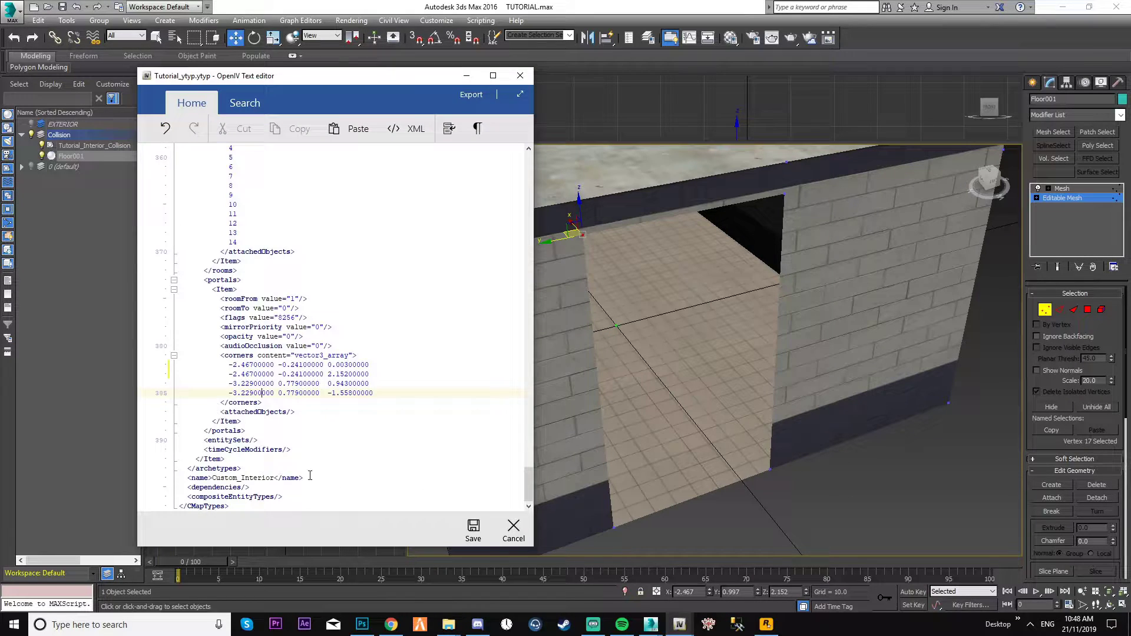
# Set the third portal corner's X coordinate to -2.46700000 and its Y coordinate to 0.99700000
pyautogui.doubleClick(253, 374)
pyautogui.click(253, 383)
pyautogui.doubleClick(253, 384)
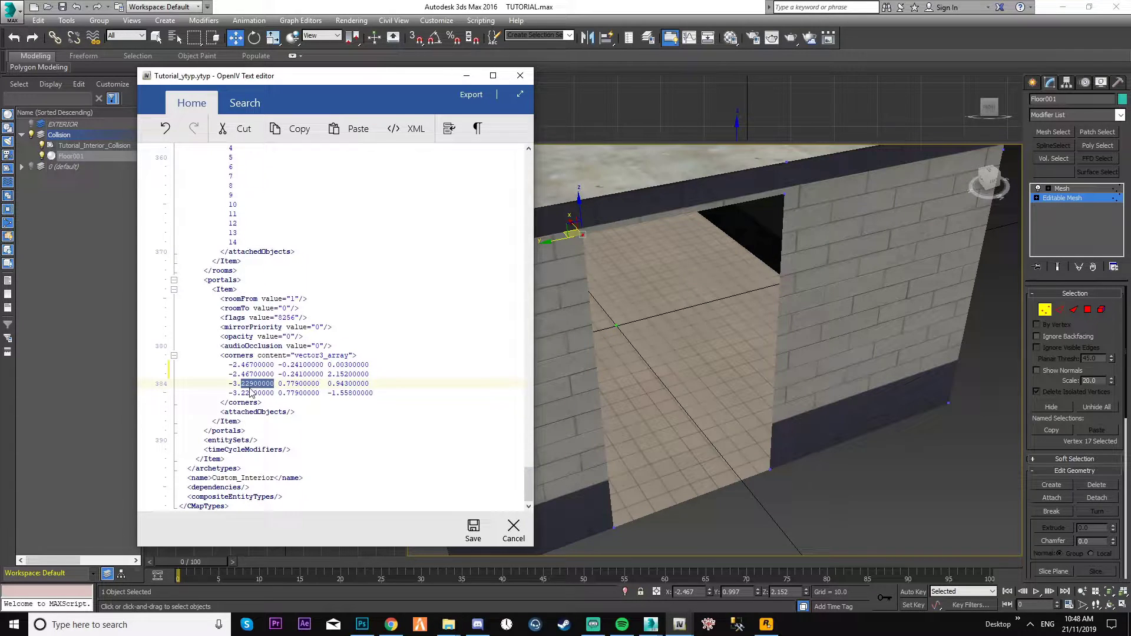
pyautogui.click(251, 384)
pyautogui.doubleClick(251, 383)
pyautogui.hotkey('ctrl', 'v')
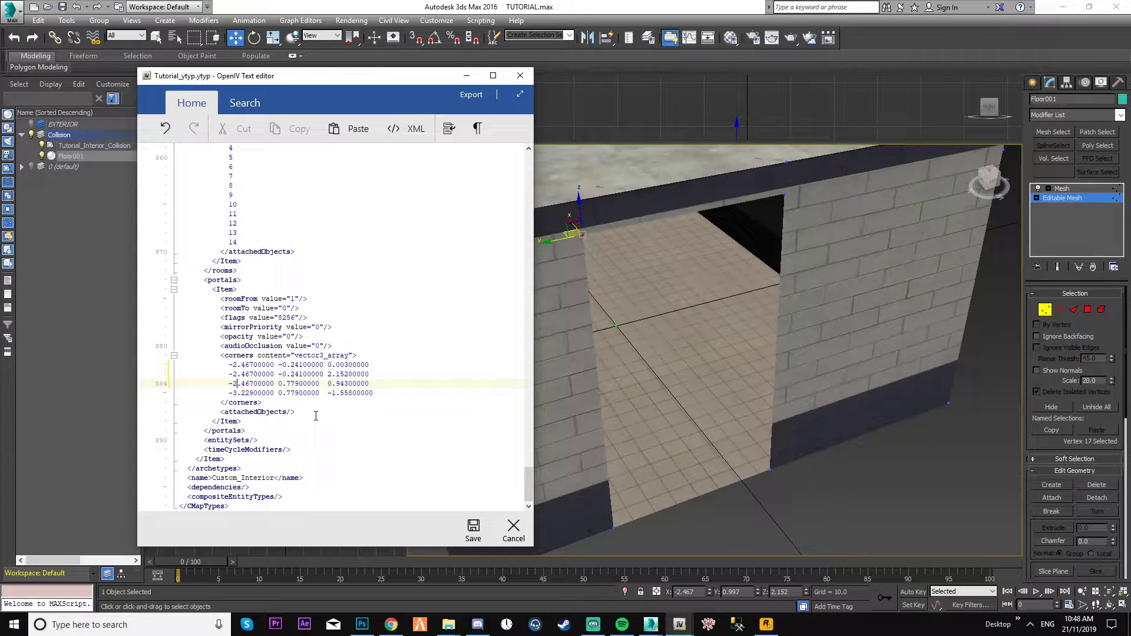
pyautogui.click(292, 384)
pyautogui.press('BackSpace')
pyautogui.write('97')
# Set the Z coordinate of the third portal corner to 2.15200000 and check the finished line
pyautogui.click(331, 383)
pyautogui.press('BackSpace')
pyautogui.write('2')
pyautogui.press('Right')
pyautogui.press('Delete')
pyautogui.press('Delete')
pyautogui.press('Delete')
pyautogui.write('152')
pyautogui.moveTo(228, 384); pyautogui.dragTo(376, 383)
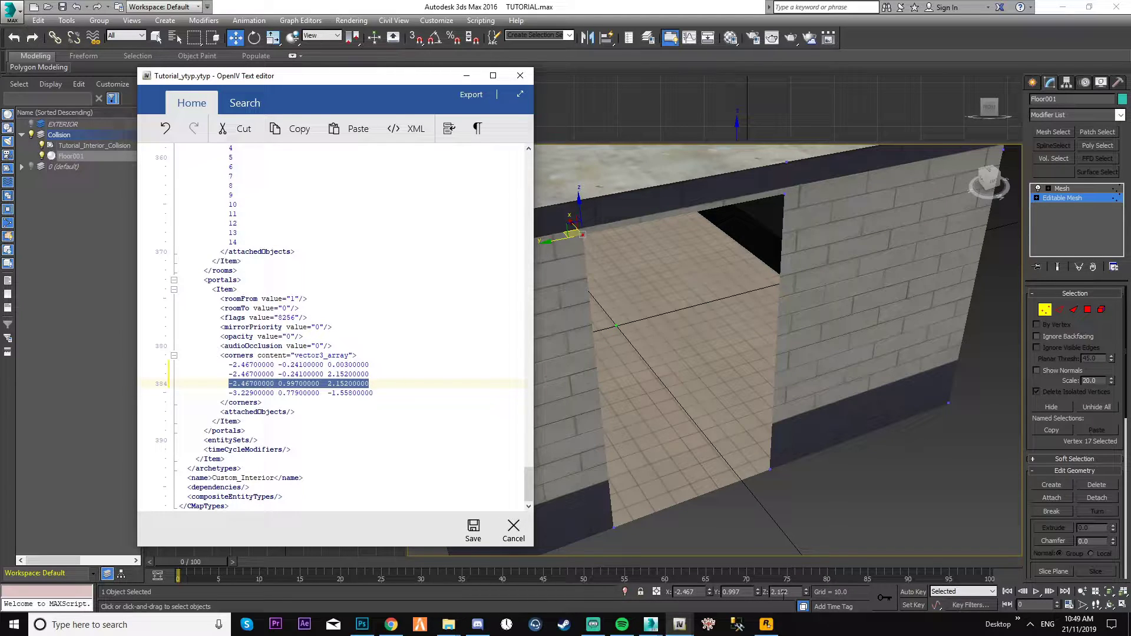
# Select the doorway's lower left vertex in 3ds Max and set the fourth portal corner's X to -2.46700000 and Y to 0.99700000 in the ytyp
pyautogui.click(614, 527)
pyautogui.click(679, 624)
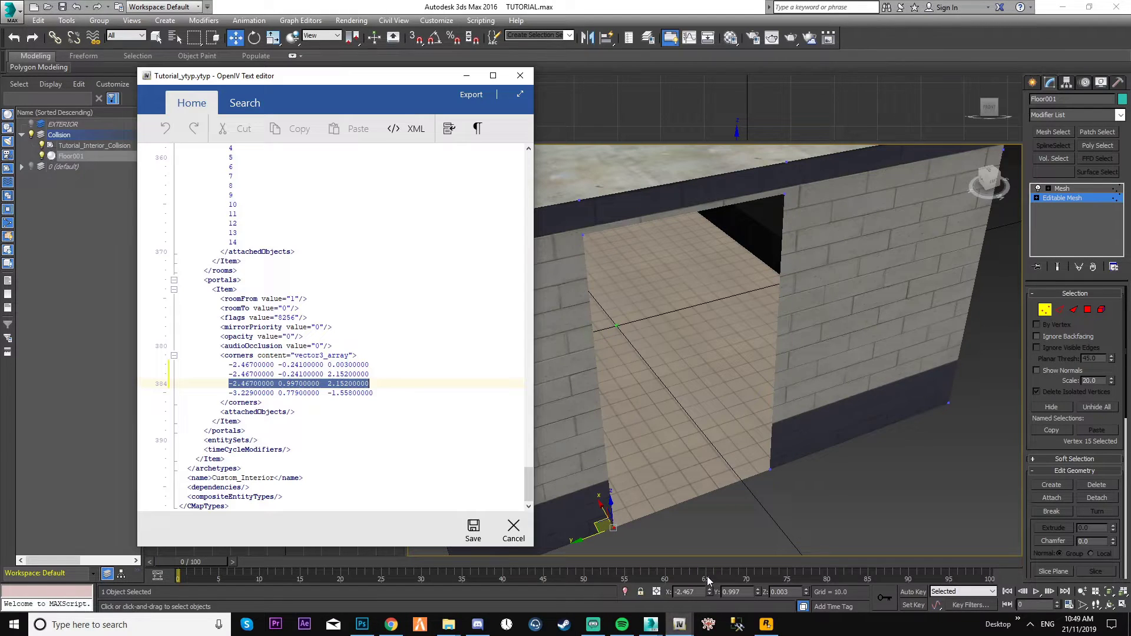
pyautogui.doubleClick(253, 393)
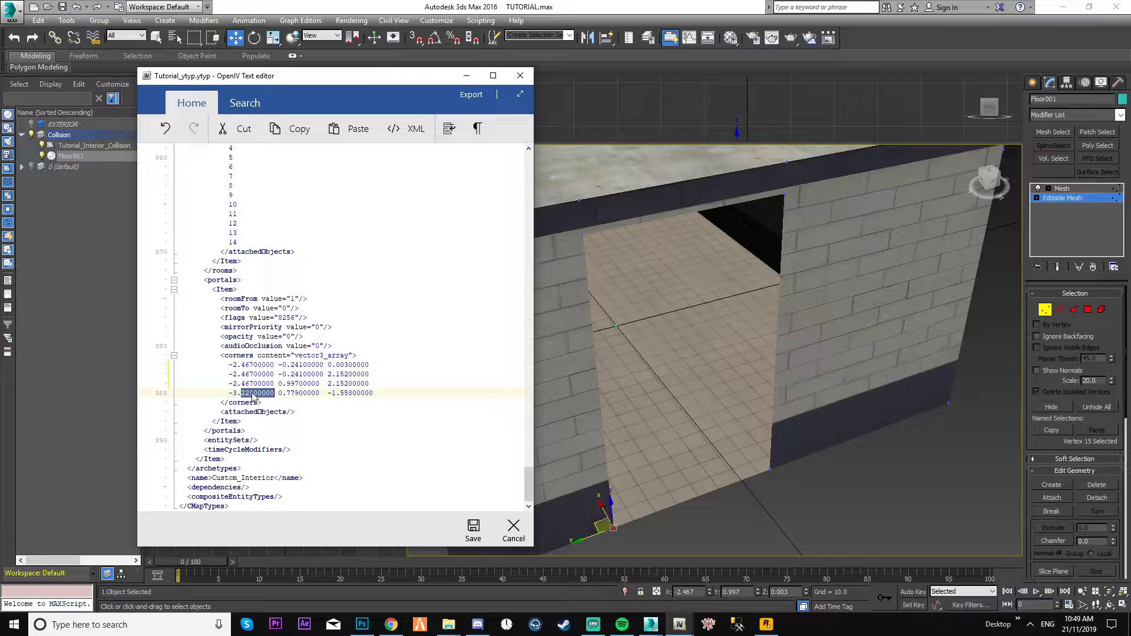
pyautogui.hotkey('ctrl', 'v')
pyautogui.press('BackSpace')
pyautogui.write('2')
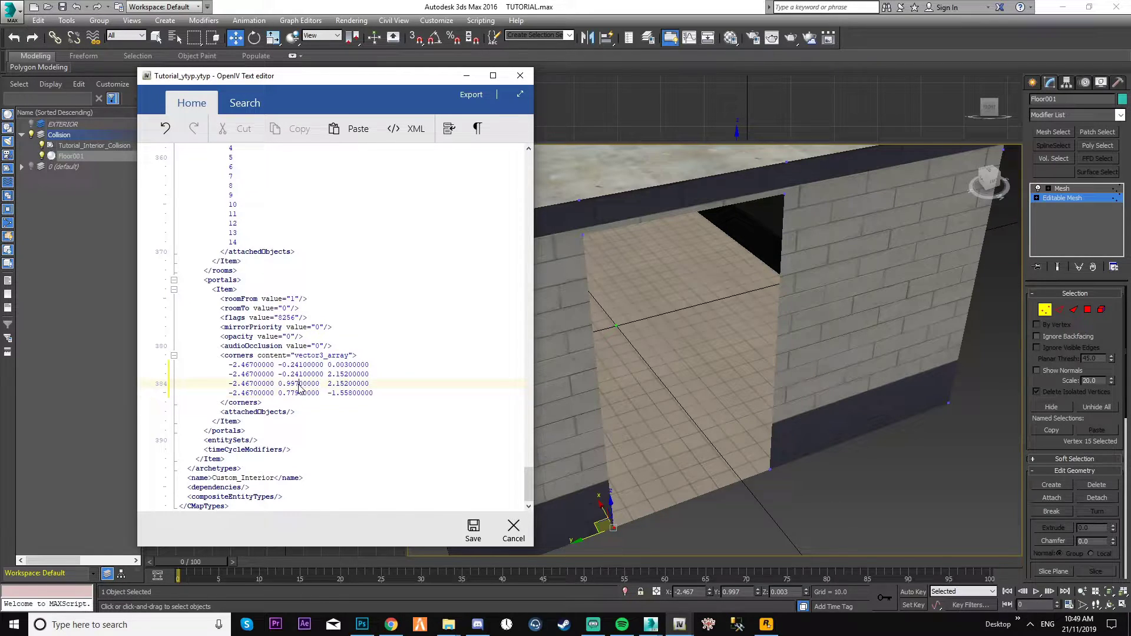
pyautogui.doubleClick(301, 393)
pyautogui.doubleClick(306, 397)
pyautogui.hotkey('ctrl', 'v')
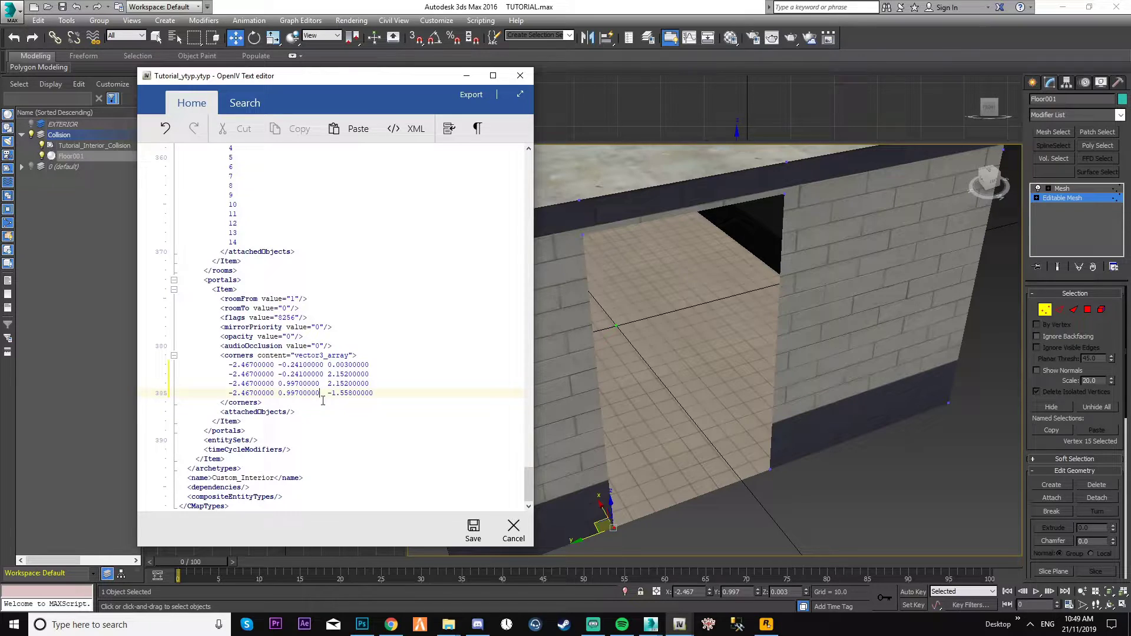
# Set the fourth portal corner's Z coordinate to 0.00300000, reusing the decimals from the first corner's Z value
pyautogui.doubleClick(349, 366)
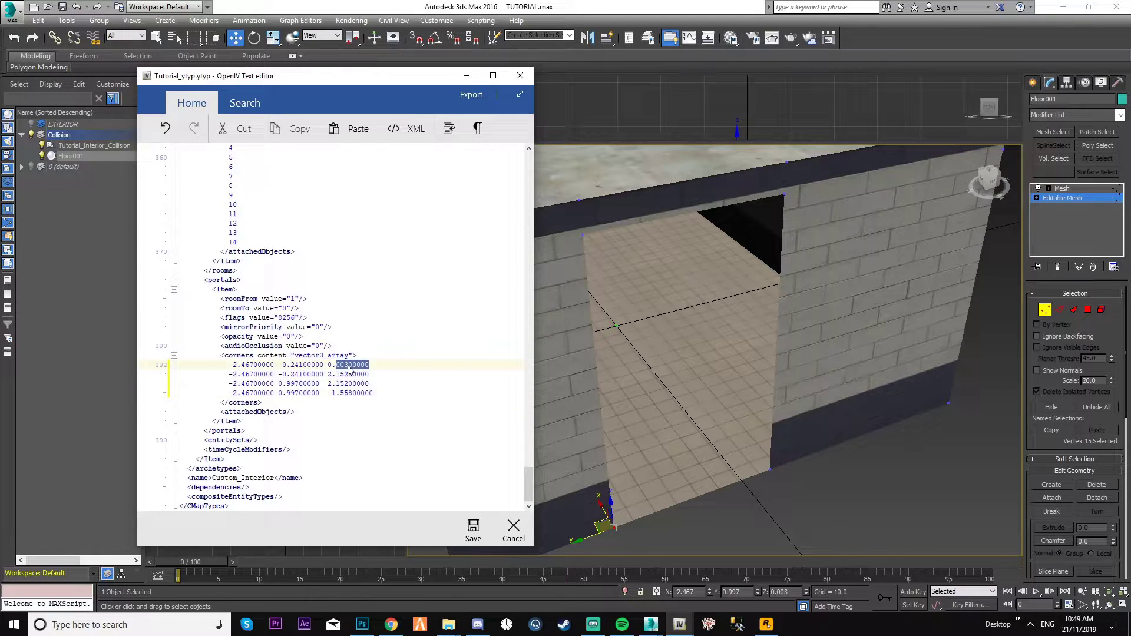
pyautogui.hotkey('ctrl', 'c')
pyautogui.doubleClick(354, 393)
pyautogui.hotkey('ctrl', 'v')
pyautogui.click(334, 395)
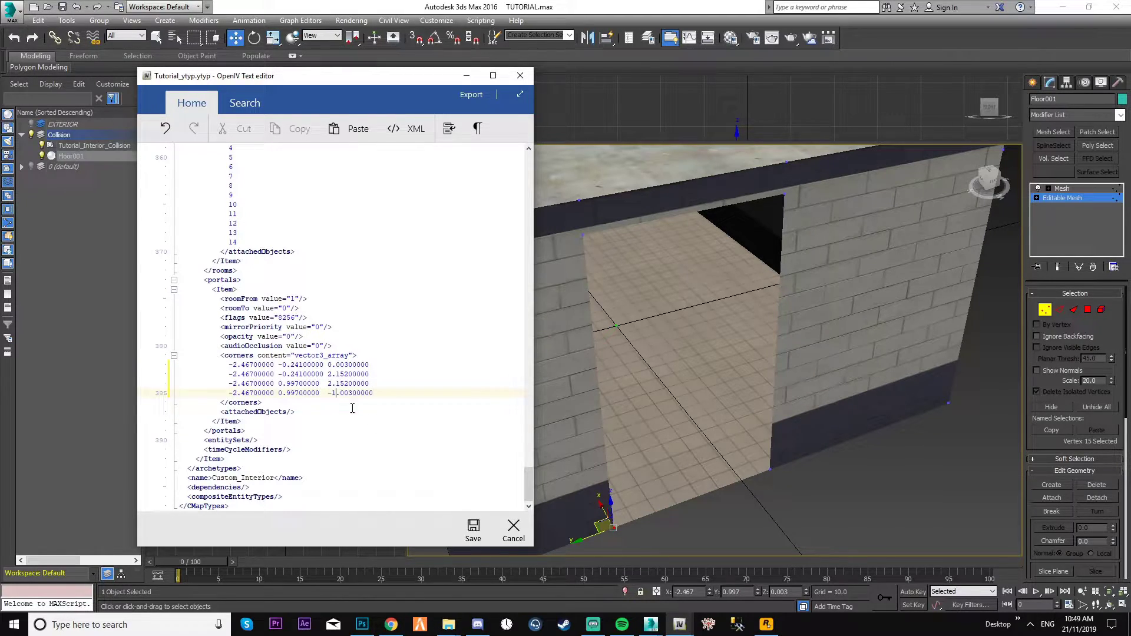
pyautogui.press('BackSpace')
pyautogui.press('BackSpace')
pyautogui.write('0')
# Compare the four portal corner lines with each other and check the portal's flags value
pyautogui.moveTo(380, 384); pyautogui.dragTo(231, 375)
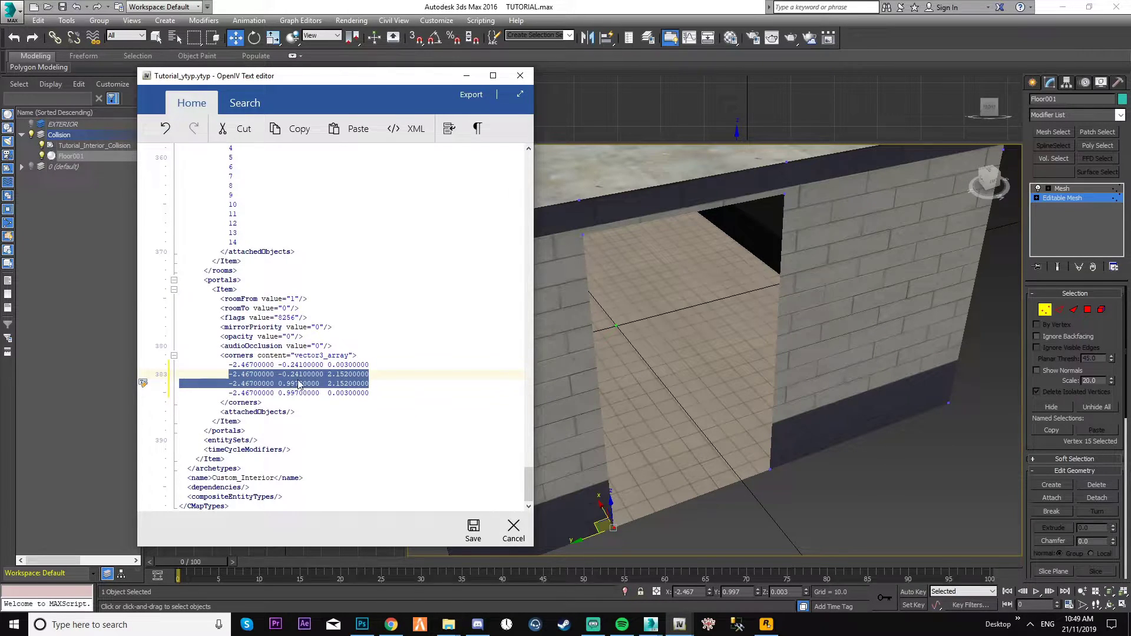
pyautogui.moveTo(320, 393); pyautogui.dragTo(279, 385)
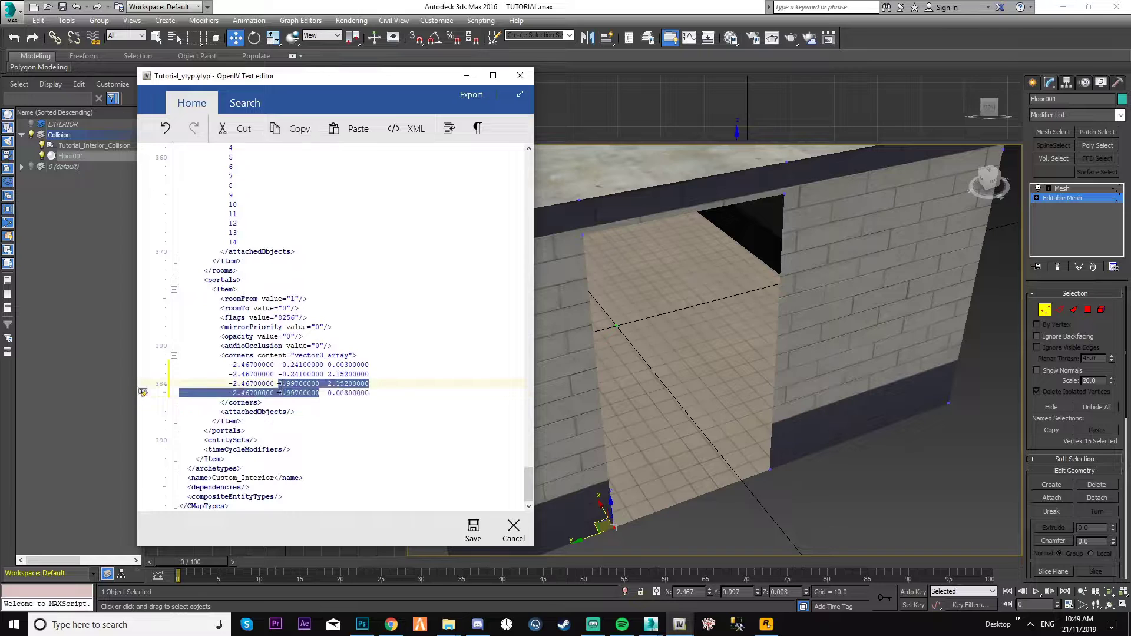
pyautogui.moveTo(370, 393); pyautogui.dragTo(328, 394)
pyautogui.moveTo(373, 365); pyautogui.dragTo(327, 377)
pyautogui.click(373, 384)
pyautogui.click(372, 377)
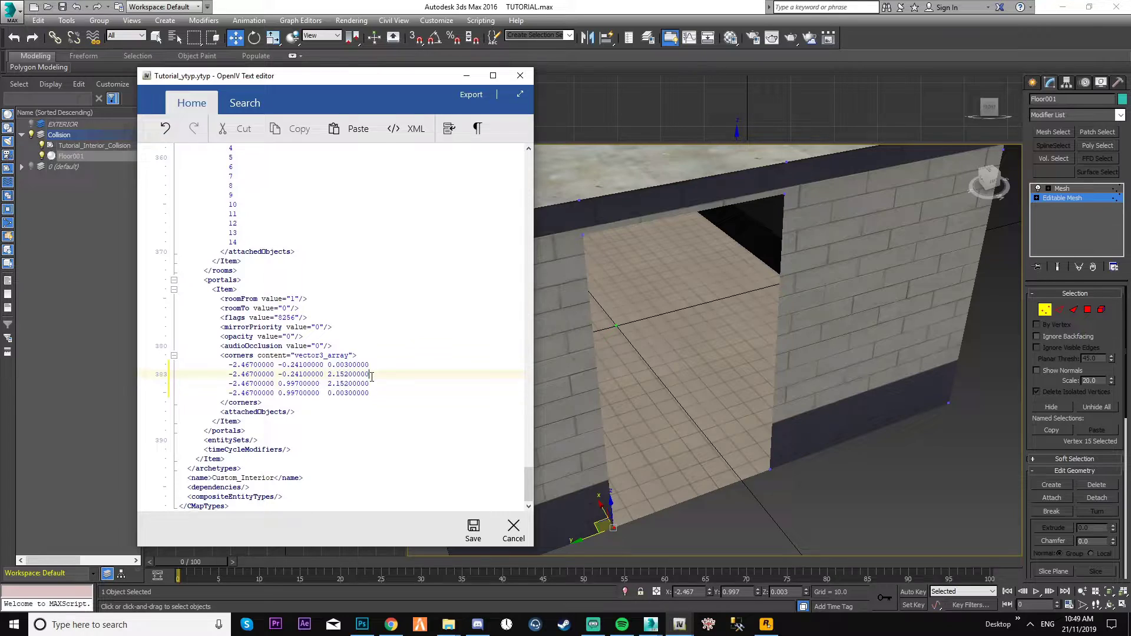
pyautogui.click(400, 400)
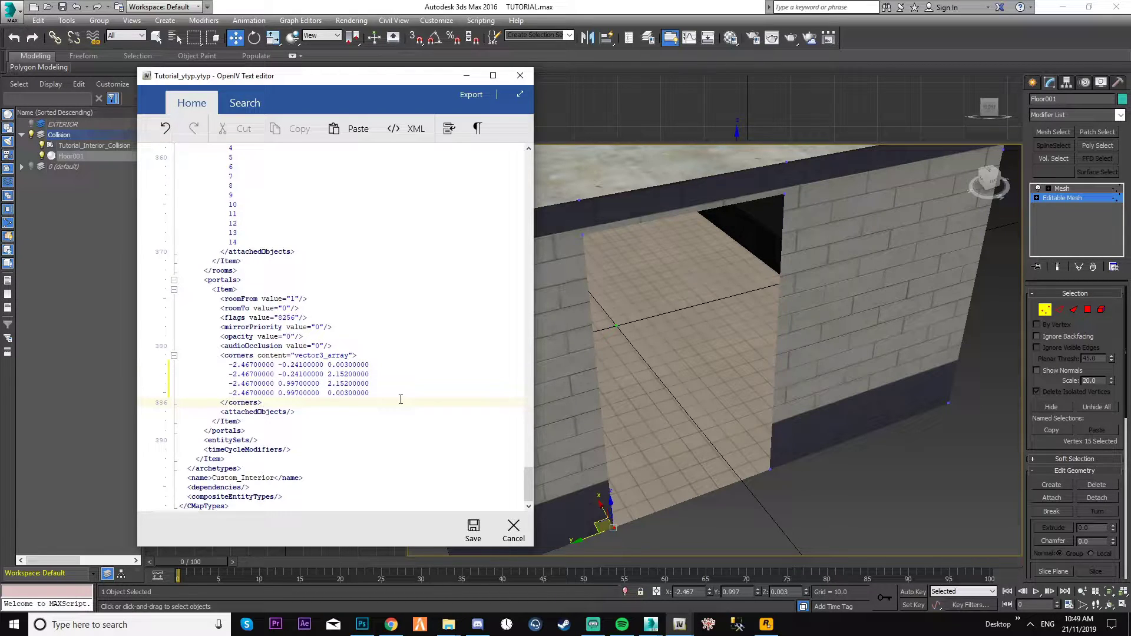
pyautogui.moveTo(278, 318); pyautogui.dragTo(296, 318)
pyautogui.click(379, 339)
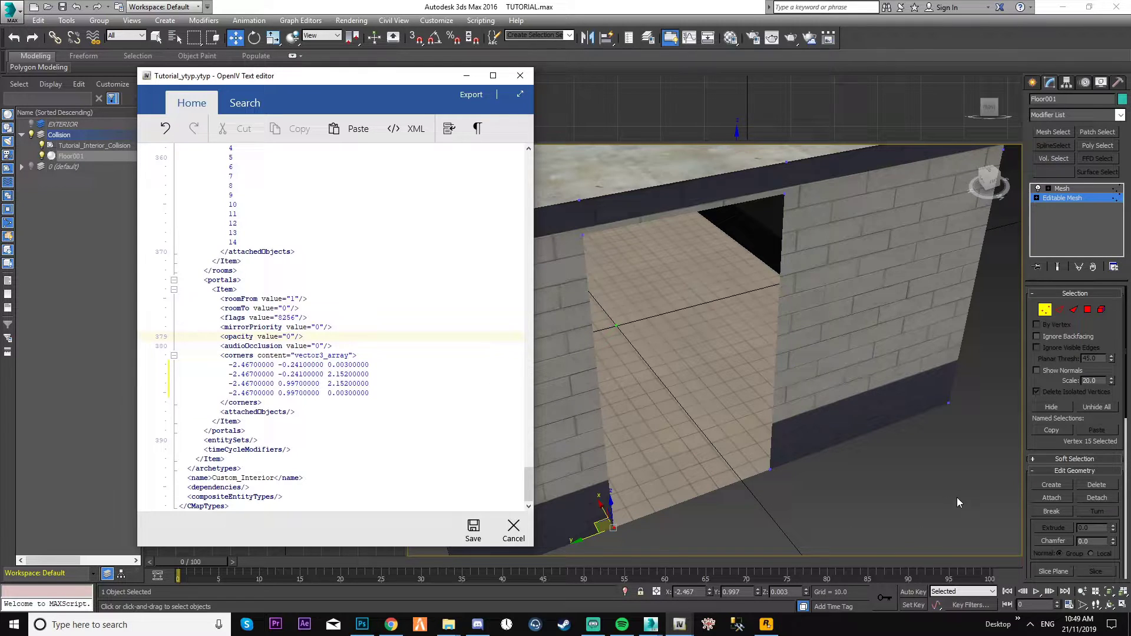
# Review the order of the limbo and Tutorial_room entries in the rooms section, then return to the portals section
pyautogui.scroll(3, 343, 318)
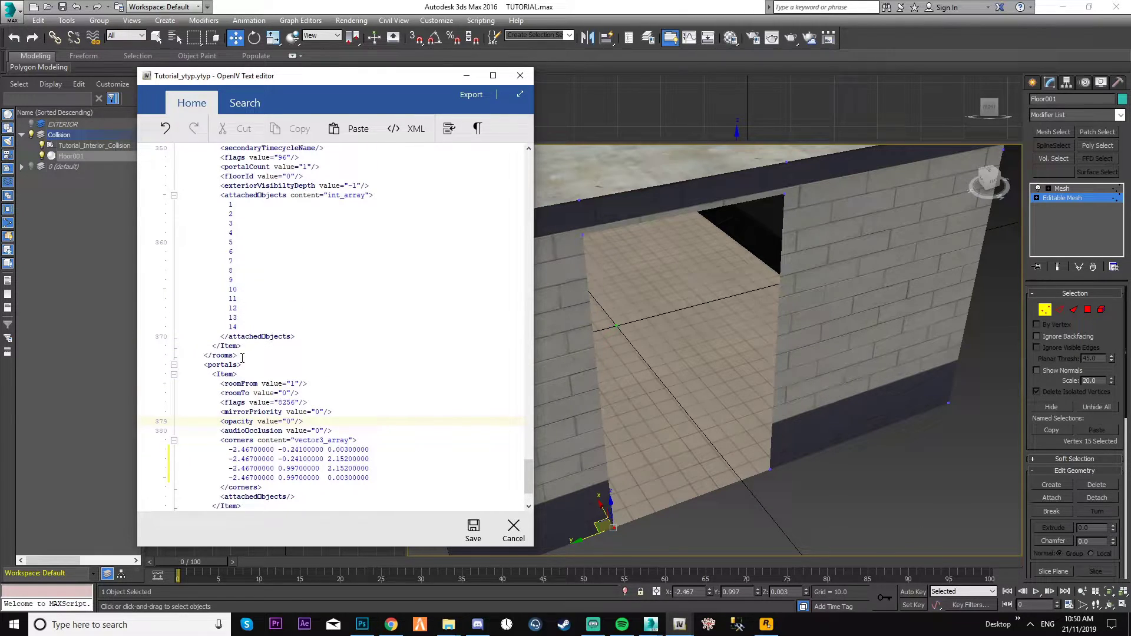
pyautogui.scroll(13, 242, 358)
pyautogui.click(236, 327)
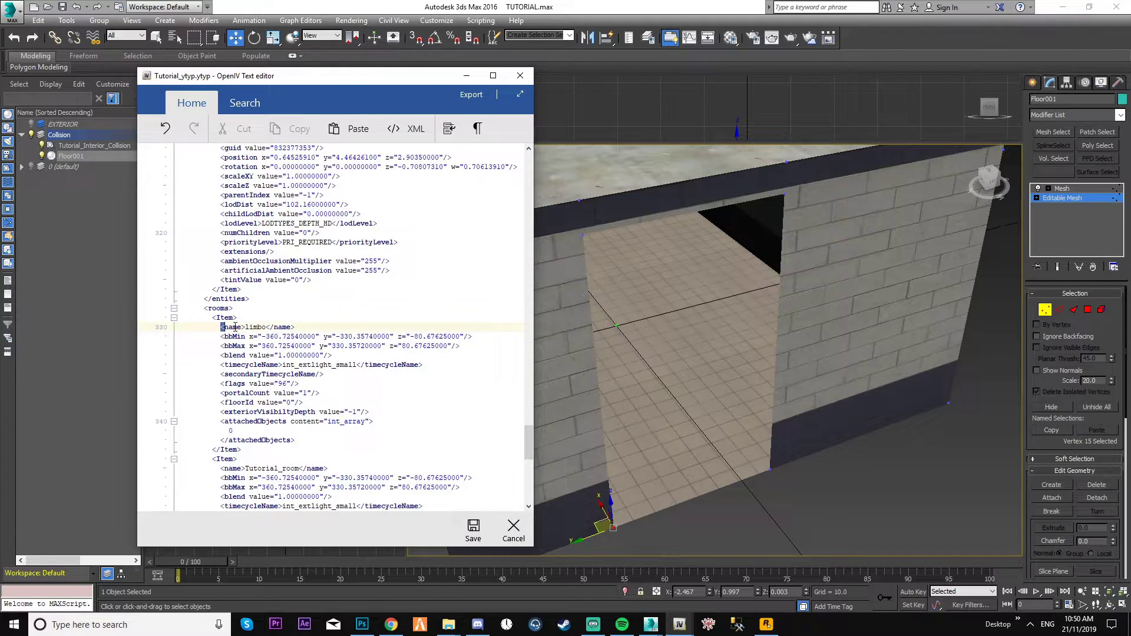
pyautogui.hotkey('shift', 'End')
pyautogui.scroll(-5, 245, 358)
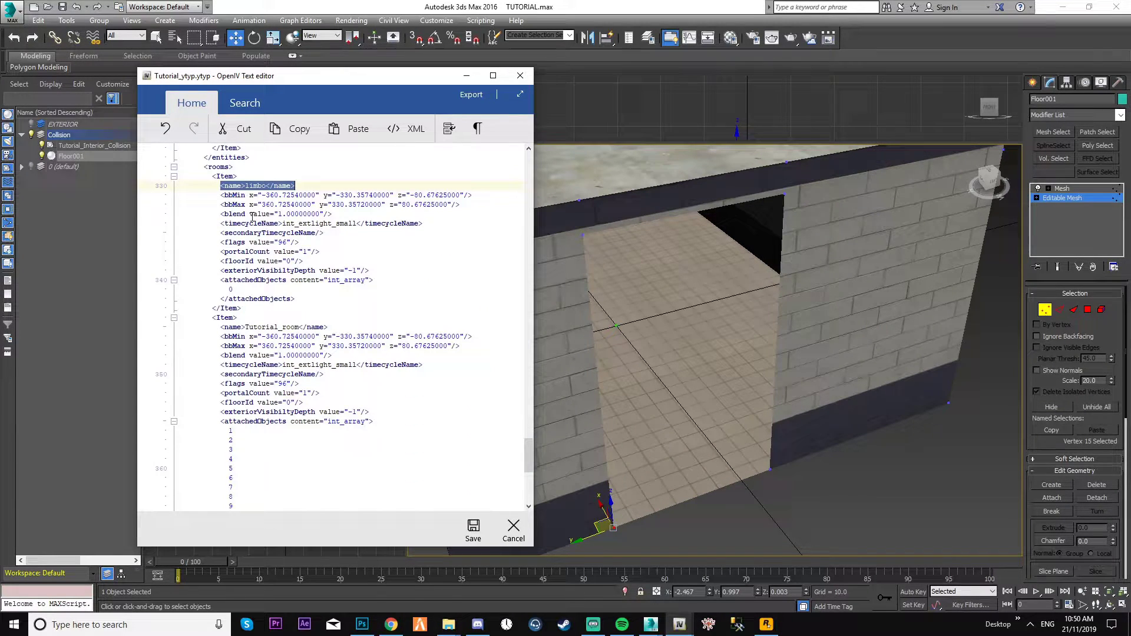
pyautogui.moveTo(210, 328); pyautogui.dragTo(350, 328)
pyautogui.click(351, 328)
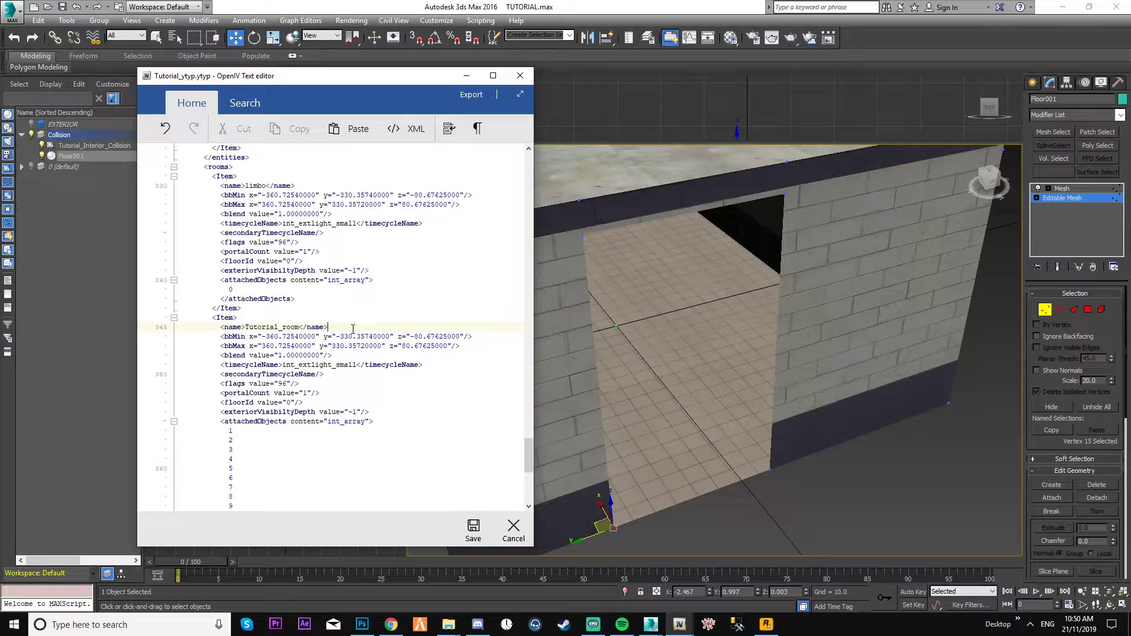
pyautogui.scroll(-7, 366, 402)
pyautogui.scroll(-4, 365, 401)
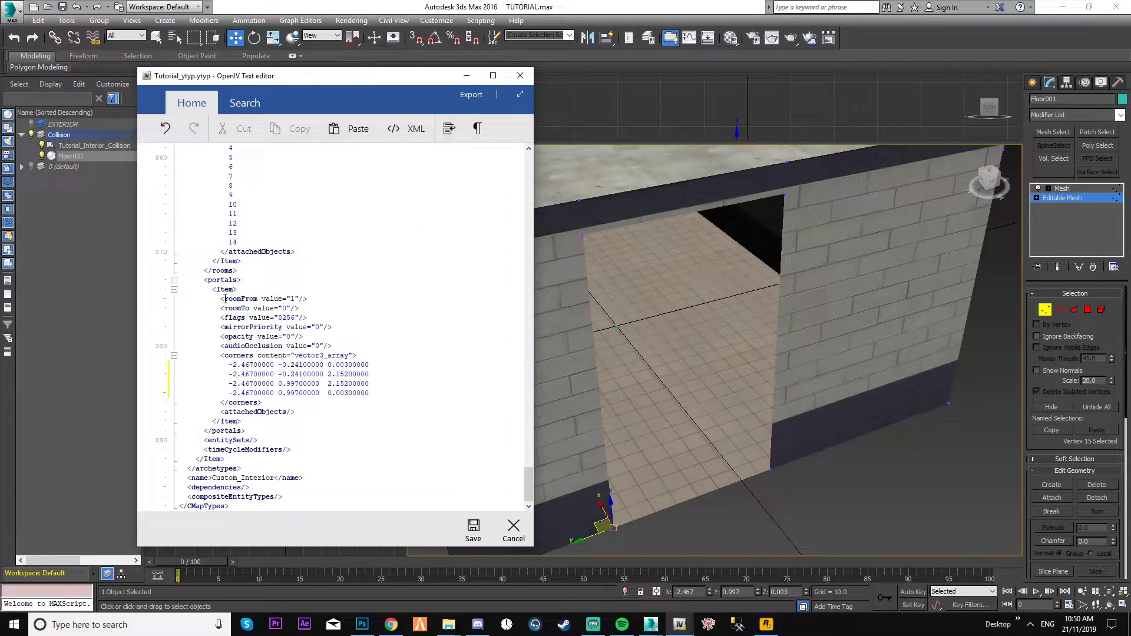
# Check the portal's roomFrom and roomTo values and save the edited ytyp file
pyautogui.moveTo(223, 298); pyautogui.dragTo(302, 299)
pyautogui.click(287, 308)
pyautogui.click(290, 299)
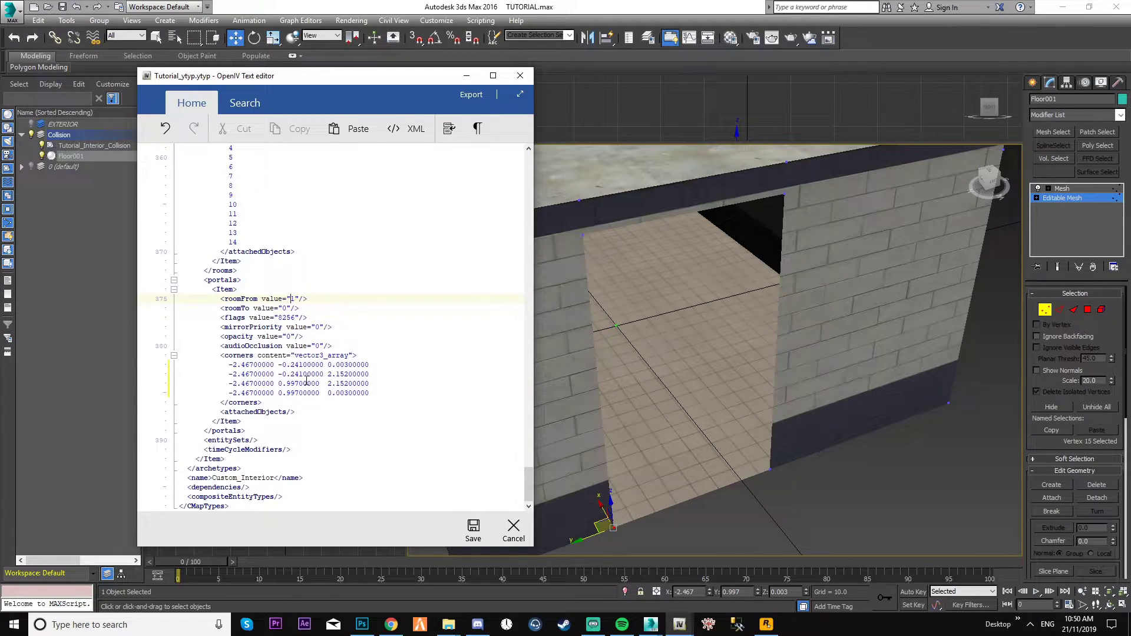
pyautogui.click(473, 529)
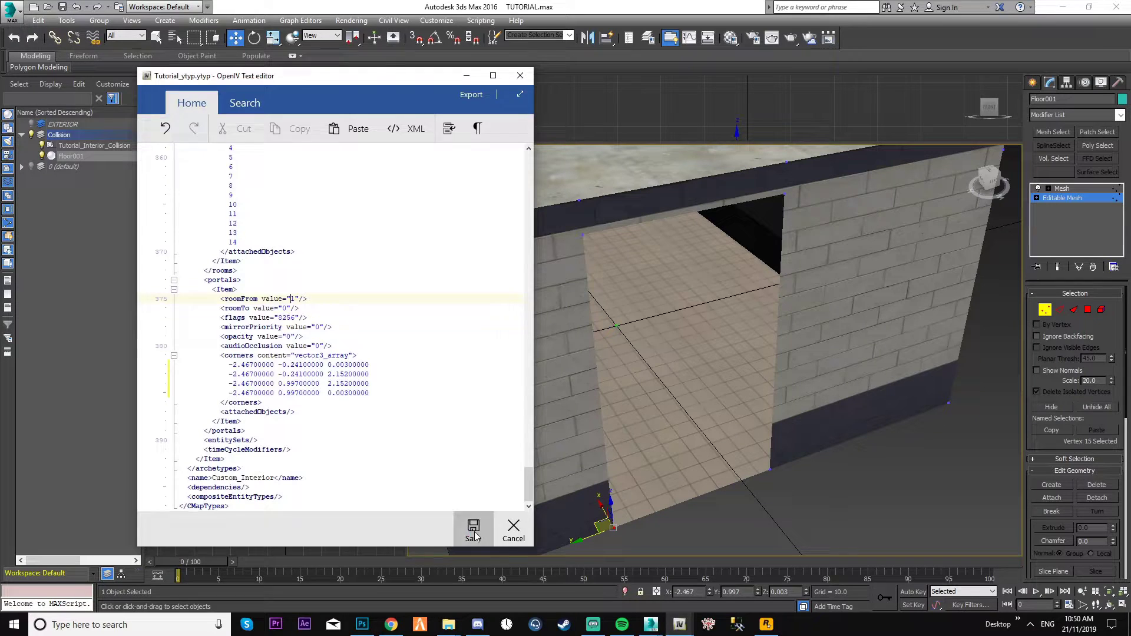
# Switch to the OpenIV archive view and bring up the server's Tutorial stream folder in File Explorer
pyautogui.click(680, 624)
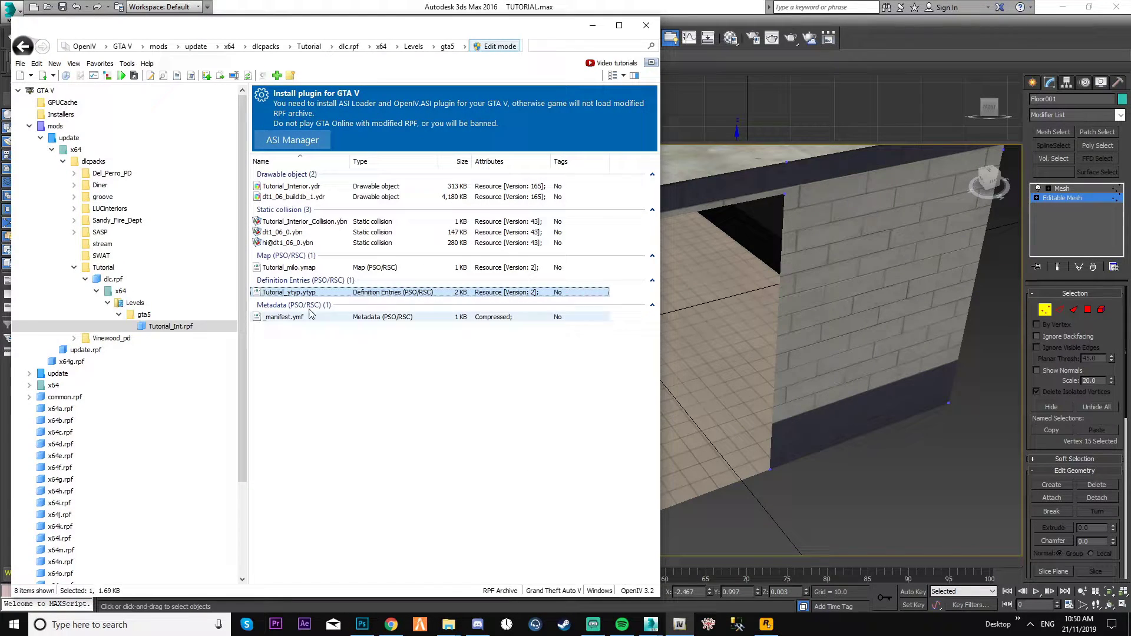
pyautogui.click(448, 624)
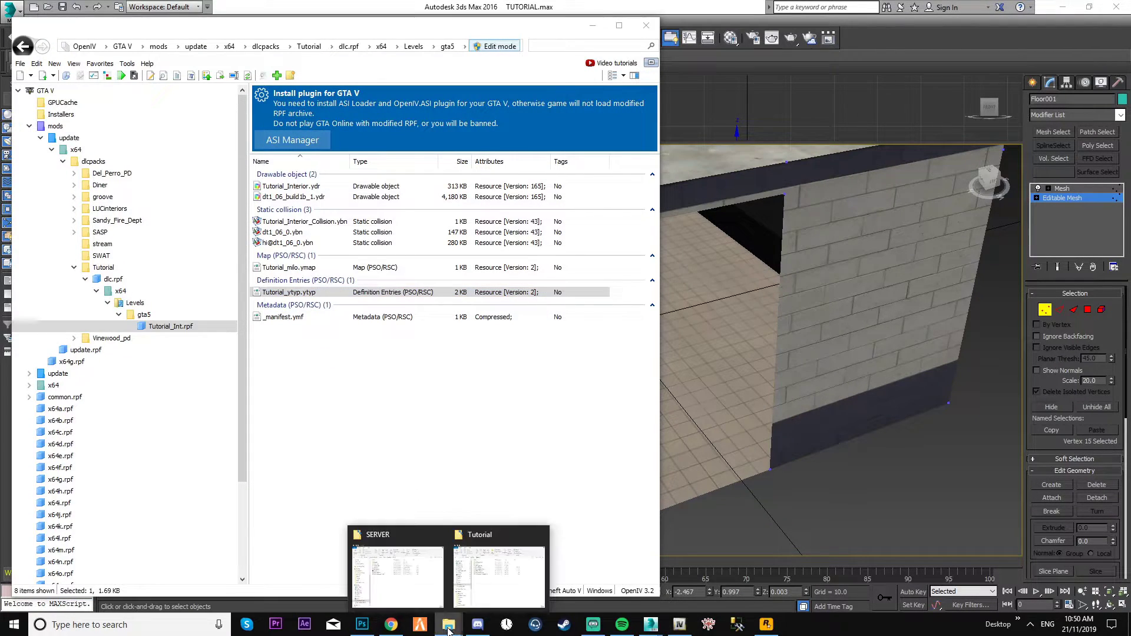
pyautogui.click(505, 574)
pyautogui.click(1082, 141)
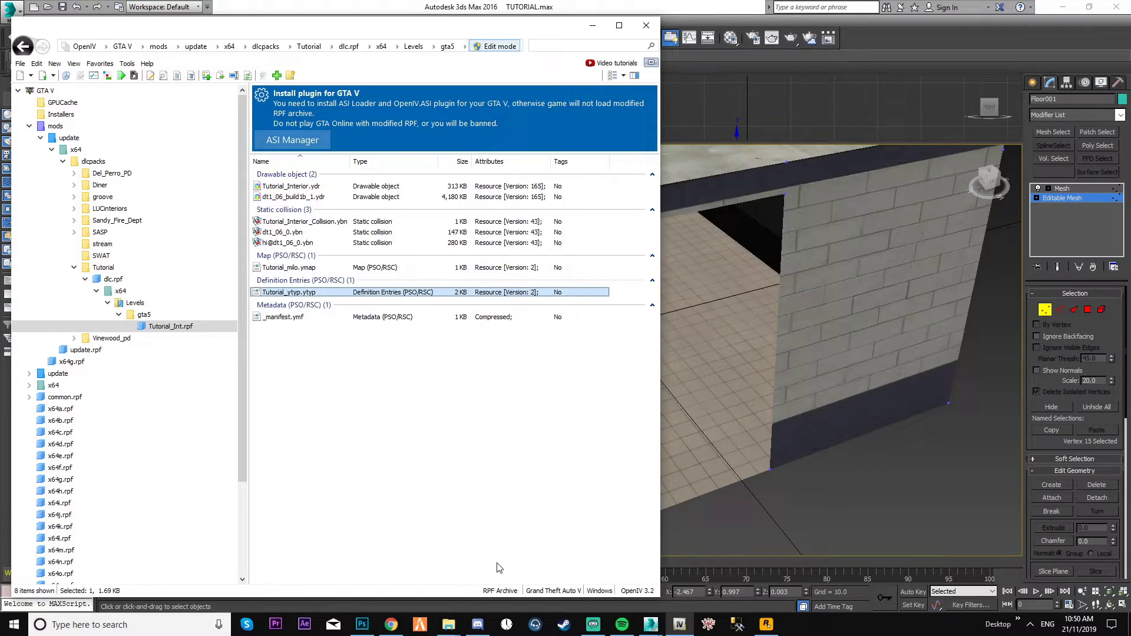
pyautogui.moveTo(443, 626)
pyautogui.click(415, 576)
pyautogui.hotkey('alt', 'Left')
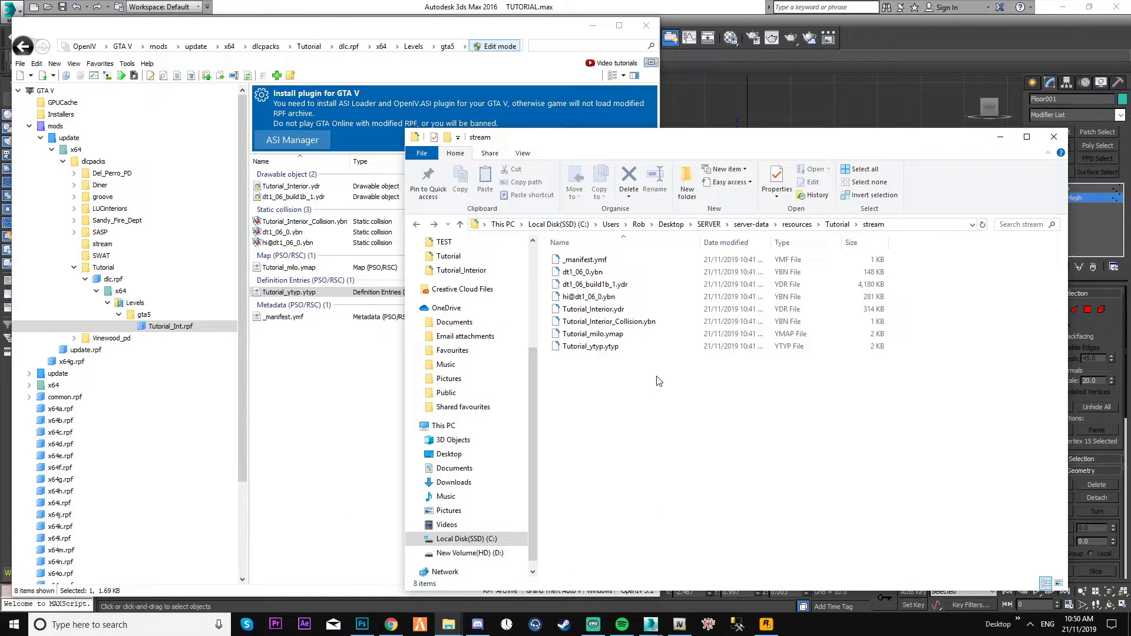
# Delete Tutorial_ytyp.ytyp from the server's stream folder and replace it with the edited copy from the OpenIV archive
pyautogui.click(626, 346)
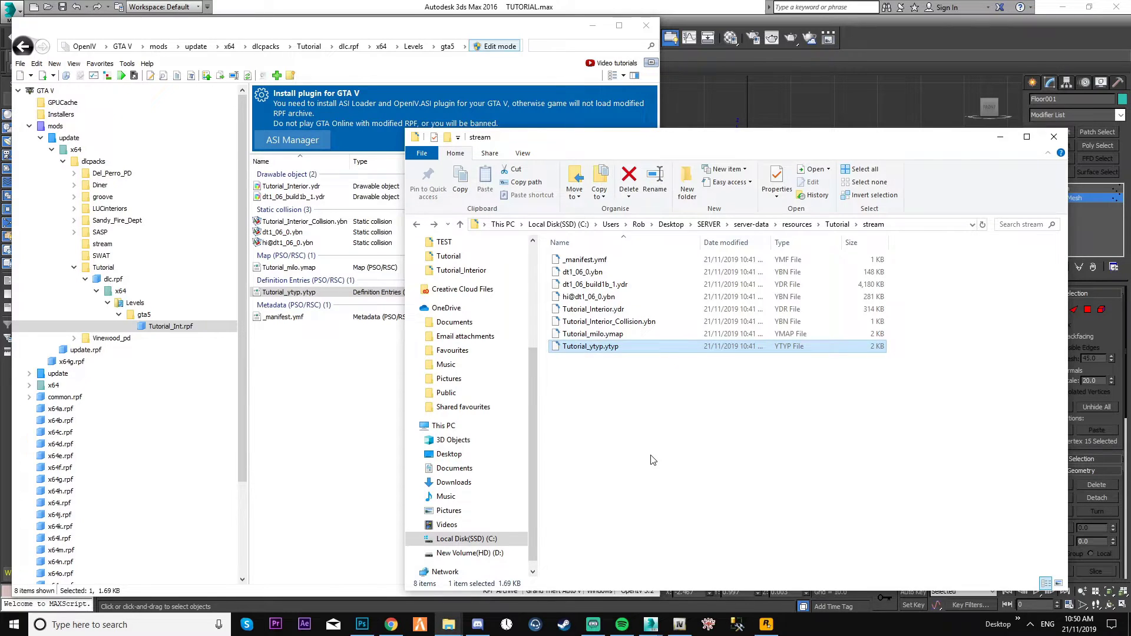
pyautogui.press('Delete')
pyautogui.press('Return')
pyautogui.moveTo(307, 293); pyautogui.dragTo(712, 393)
pyautogui.click(671, 454)
pyautogui.click(328, 391)
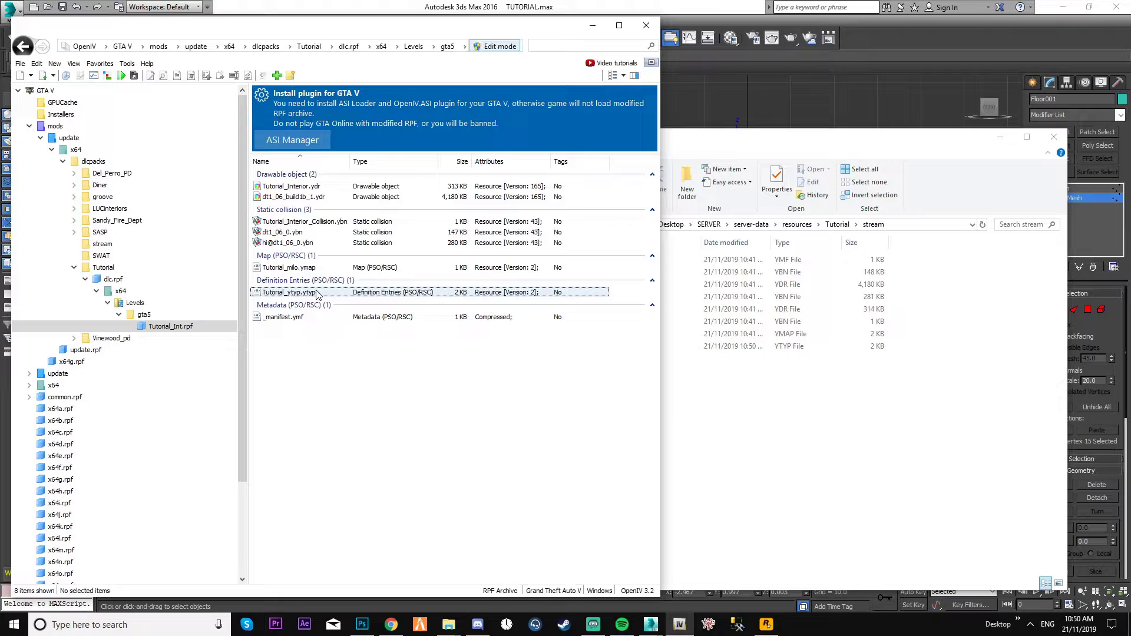
# Open Tutorial_ytyp.ytyp from the archive in the text viewer and search it for "Portal"
pyautogui.doubleClick(317, 292)
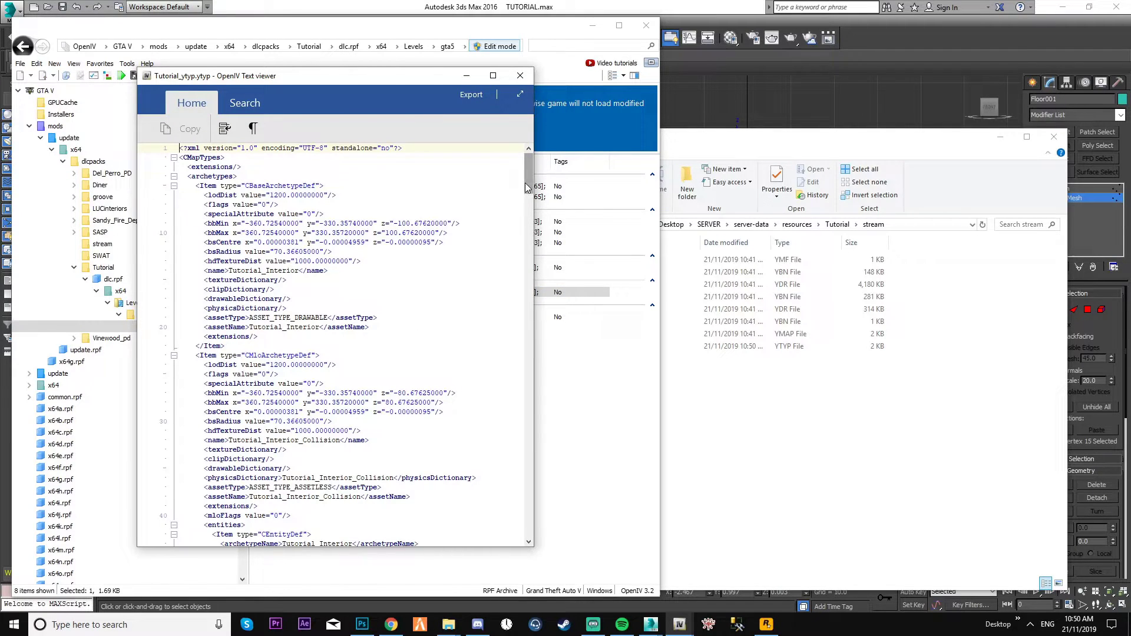
pyautogui.hotkey('ctrl', 'f')
pyautogui.write('ex')
pyautogui.press('BackSpace')
pyautogui.press('BackSpace')
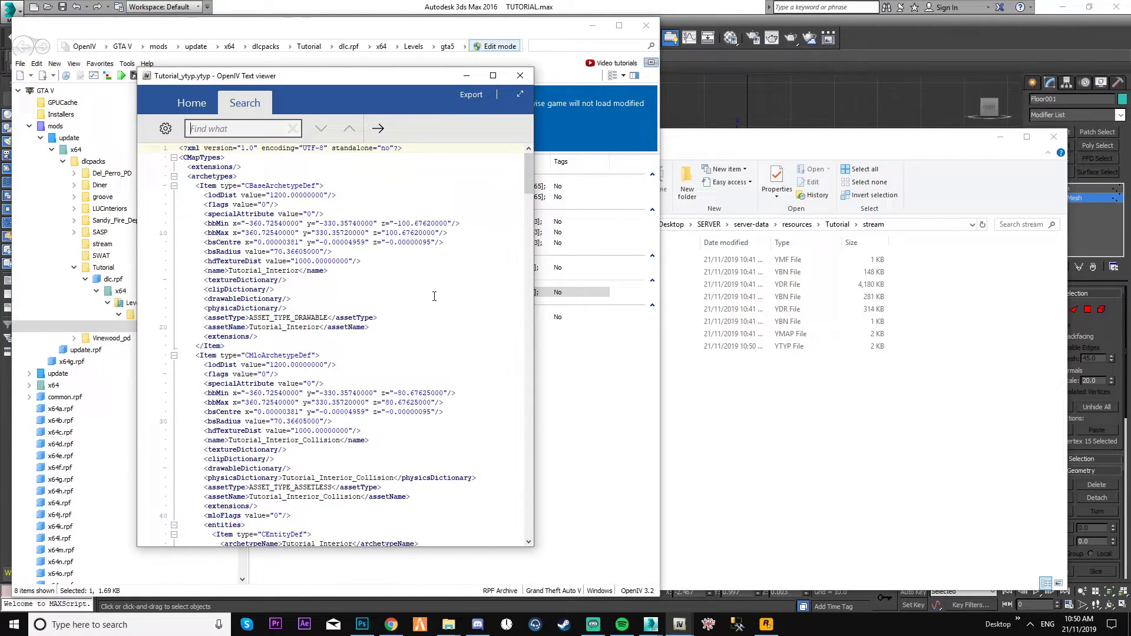
pyautogui.write('Portal')
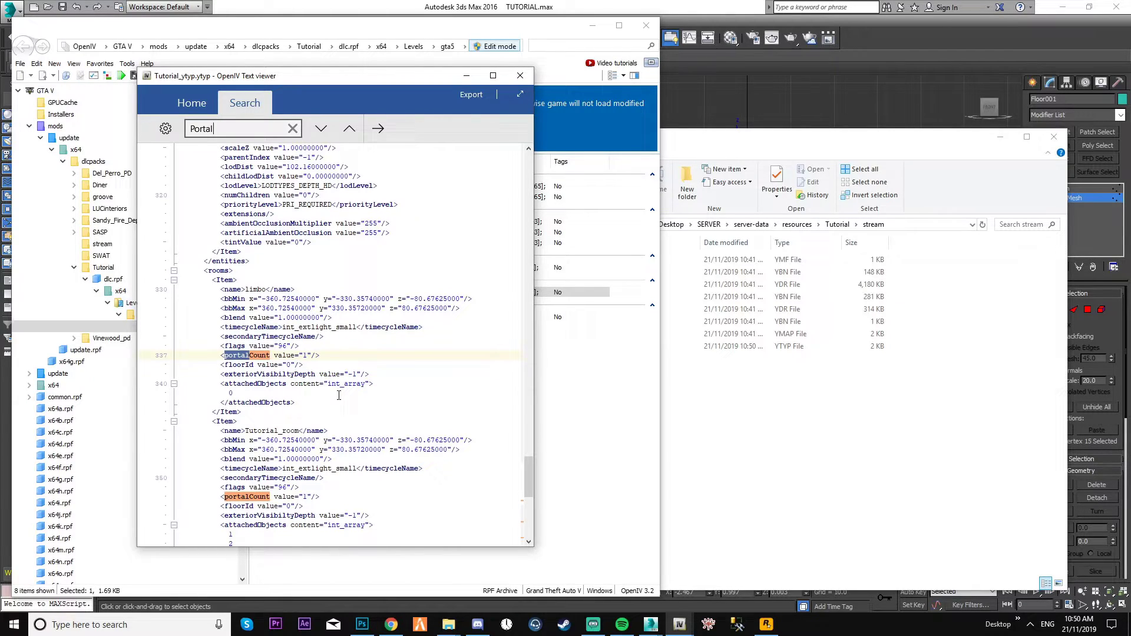
# Examine the portalCount values of the limbo and Tutorial_room entries
pyautogui.doubleClick(305, 356)
pyautogui.click(326, 355)
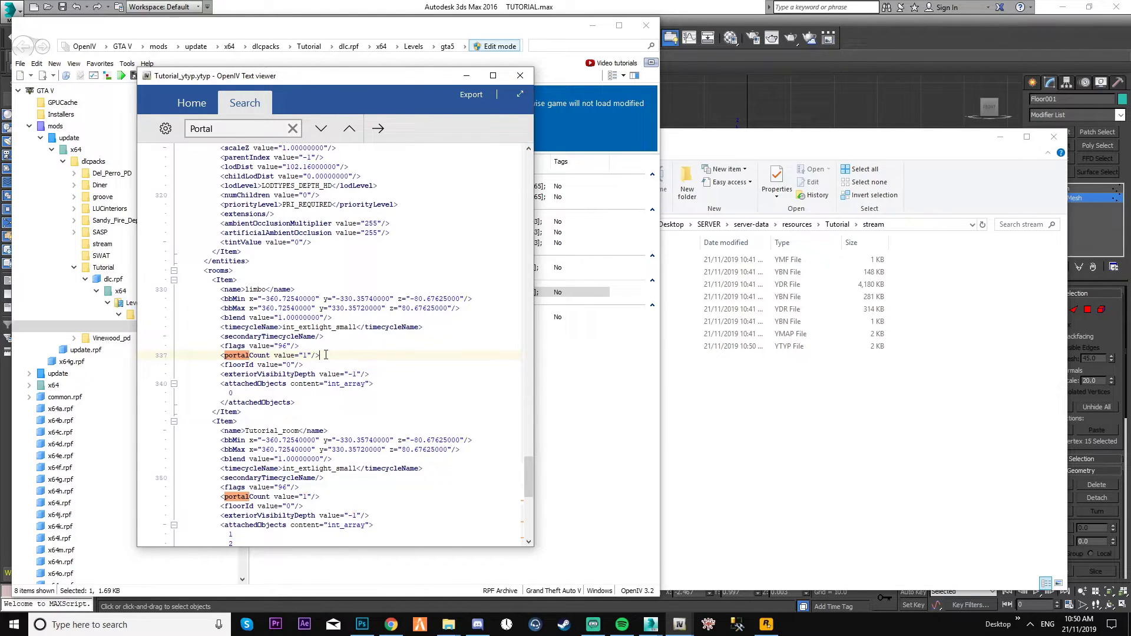
pyautogui.scroll(-3, 400, 482)
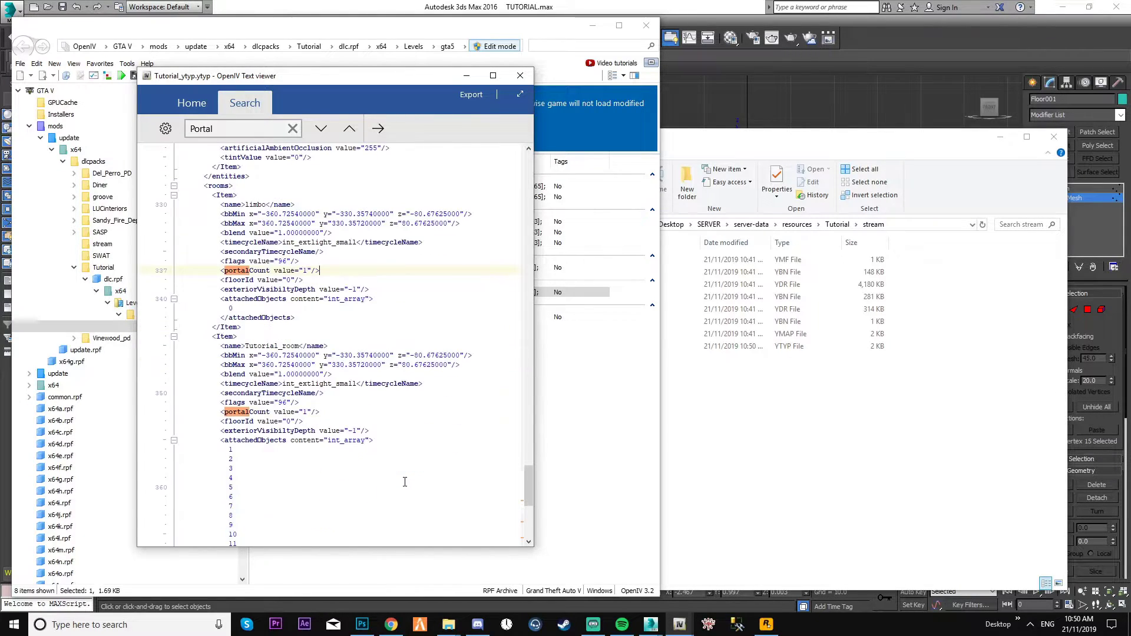
pyautogui.moveTo(220, 412); pyautogui.dragTo(331, 411)
pyautogui.click(331, 412)
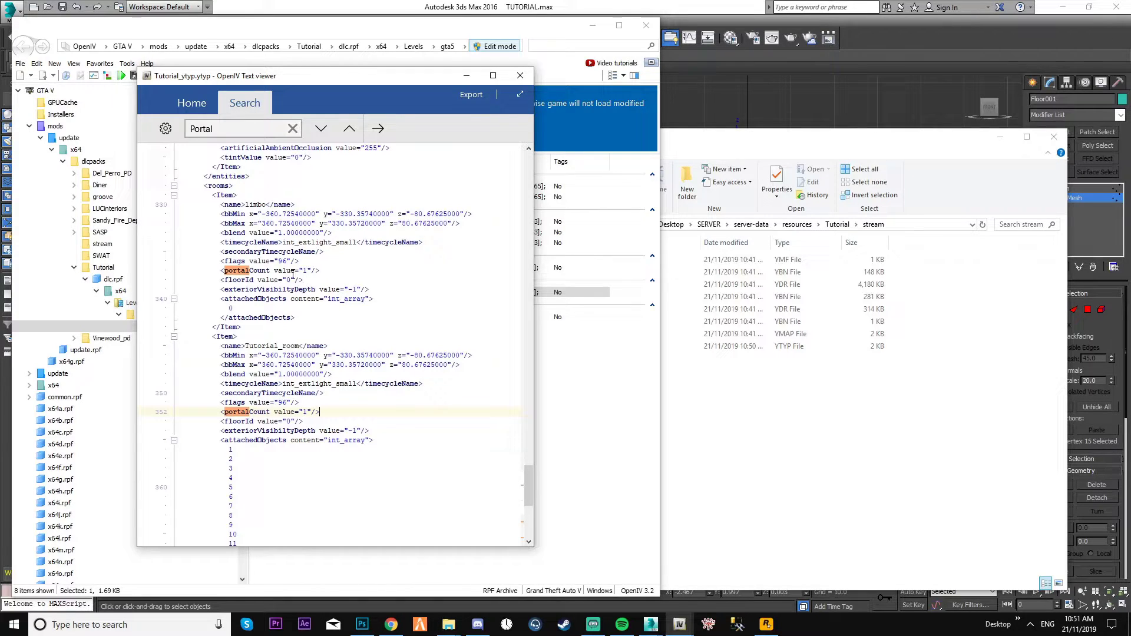
pyautogui.moveTo(225, 270); pyautogui.dragTo(330, 272)
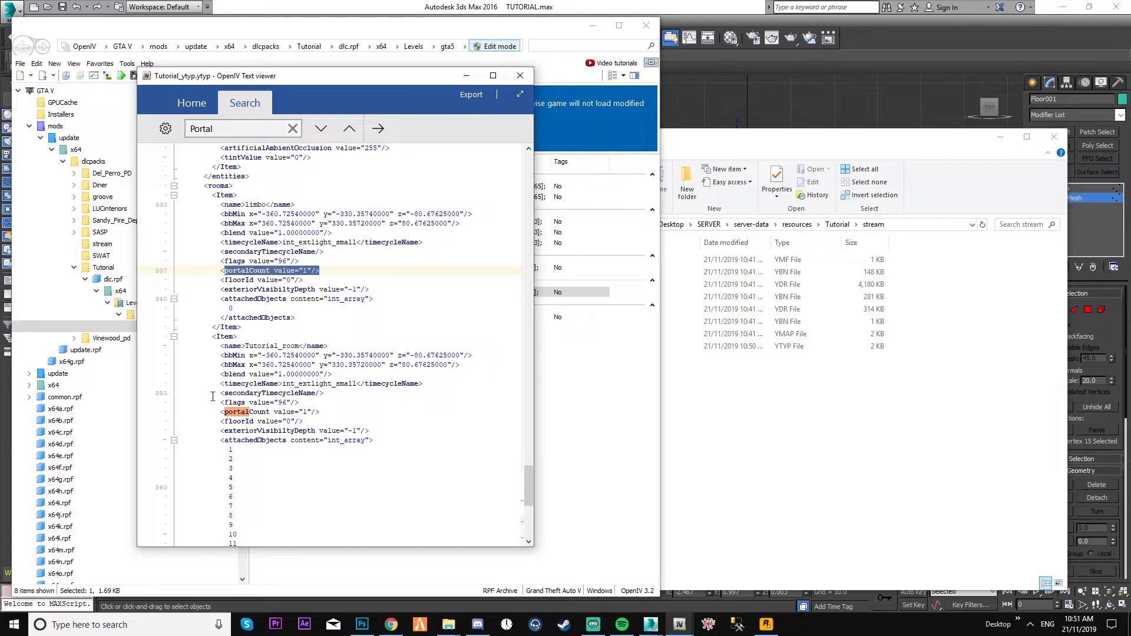
pyautogui.click(222, 411)
pyautogui.moveTo(221, 412); pyautogui.dragTo(335, 416)
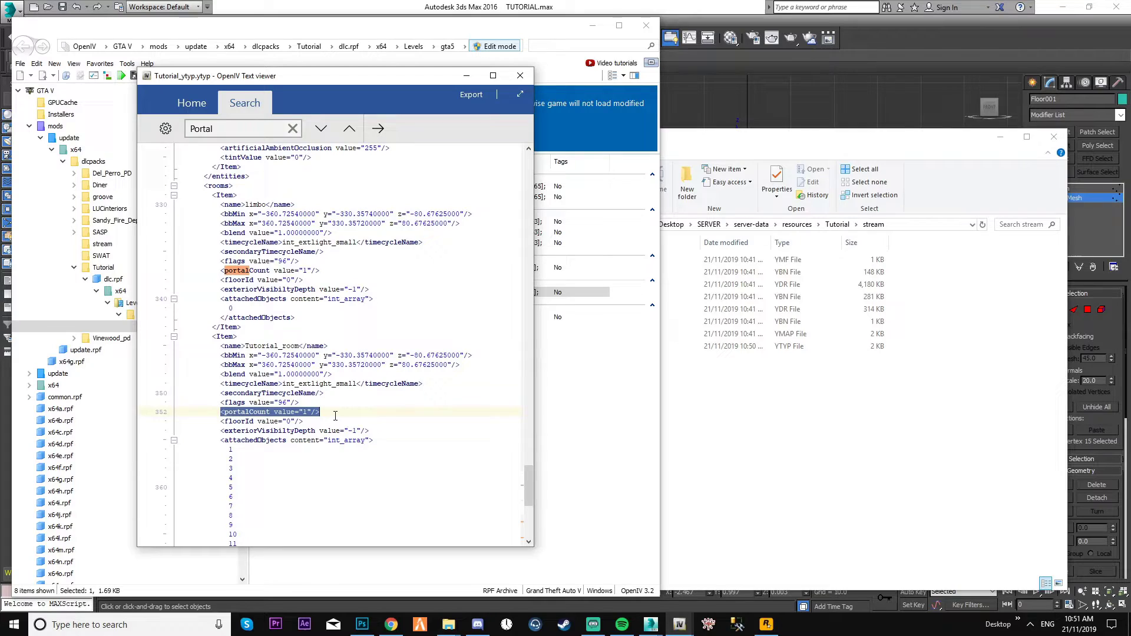
pyautogui.click(333, 416)
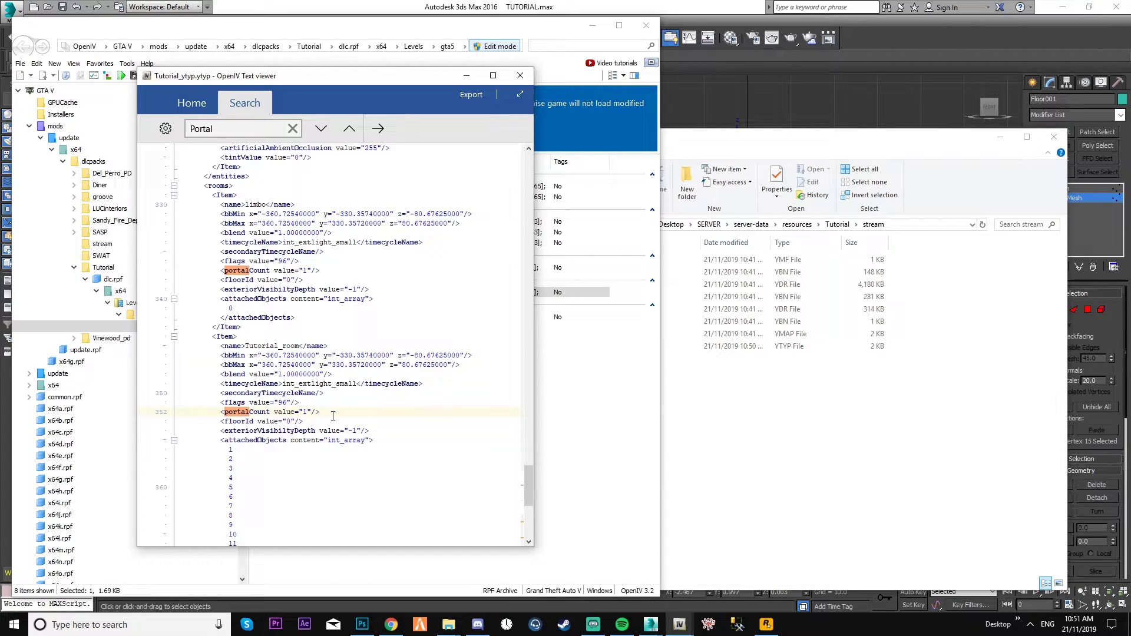
# Review the portals section, including its room links and corner coordinates, against the room entries above it
pyautogui.scroll(-5, 382, 423)
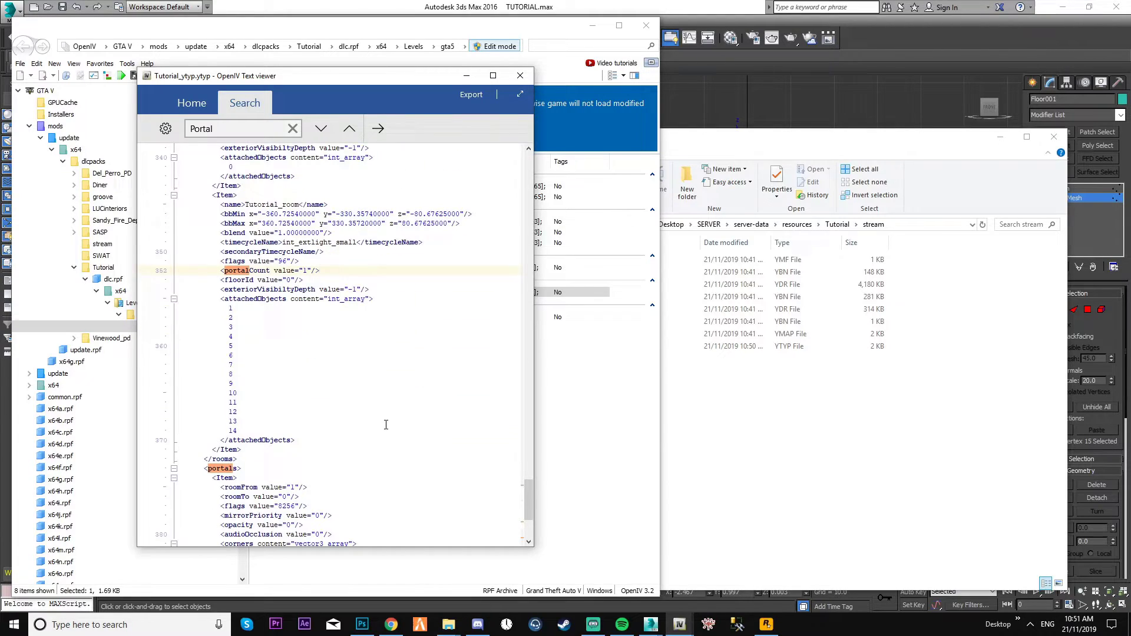
pyautogui.scroll(-5, 386, 425)
pyautogui.click(396, 393)
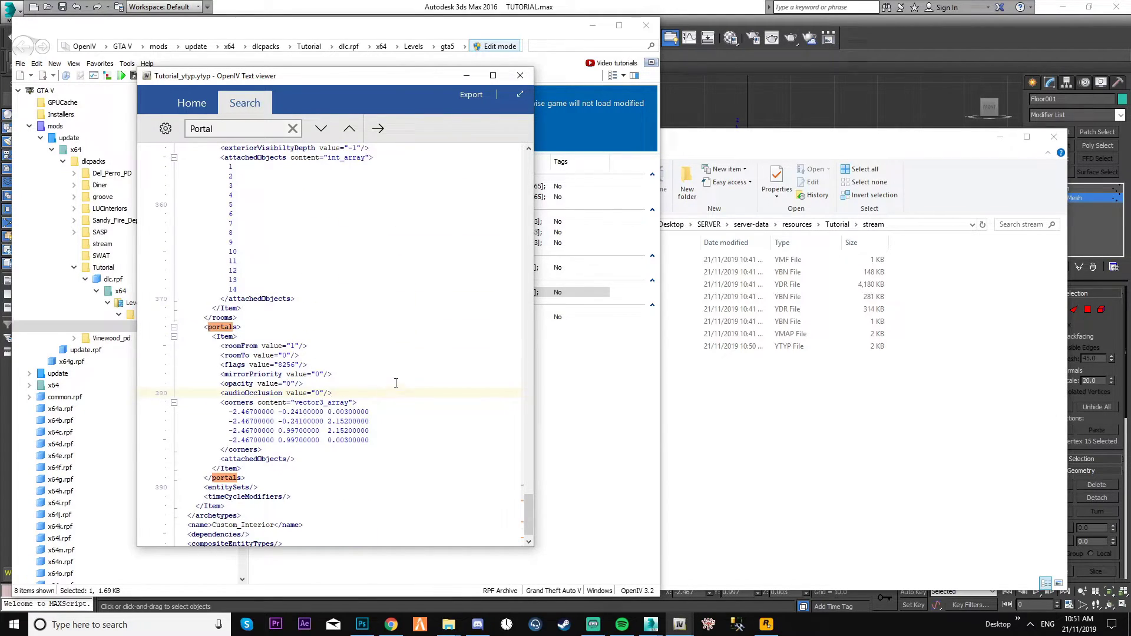
pyautogui.scroll(5, 396, 389)
pyautogui.scroll(-3, 397, 383)
pyautogui.scroll(1, 397, 383)
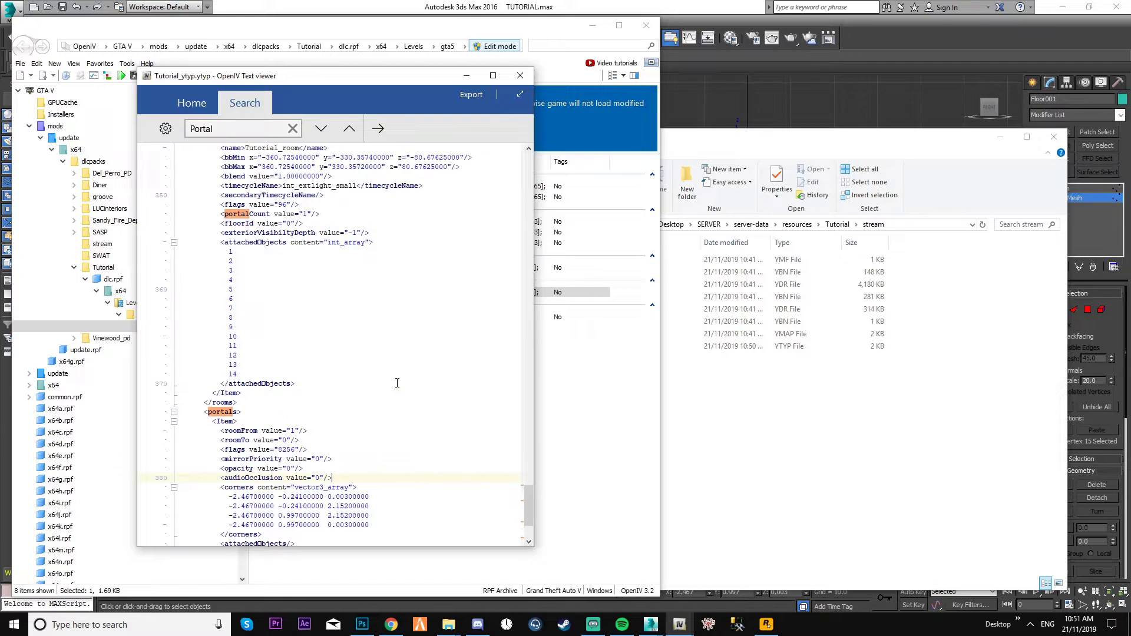
pyautogui.scroll(-3, 397, 382)
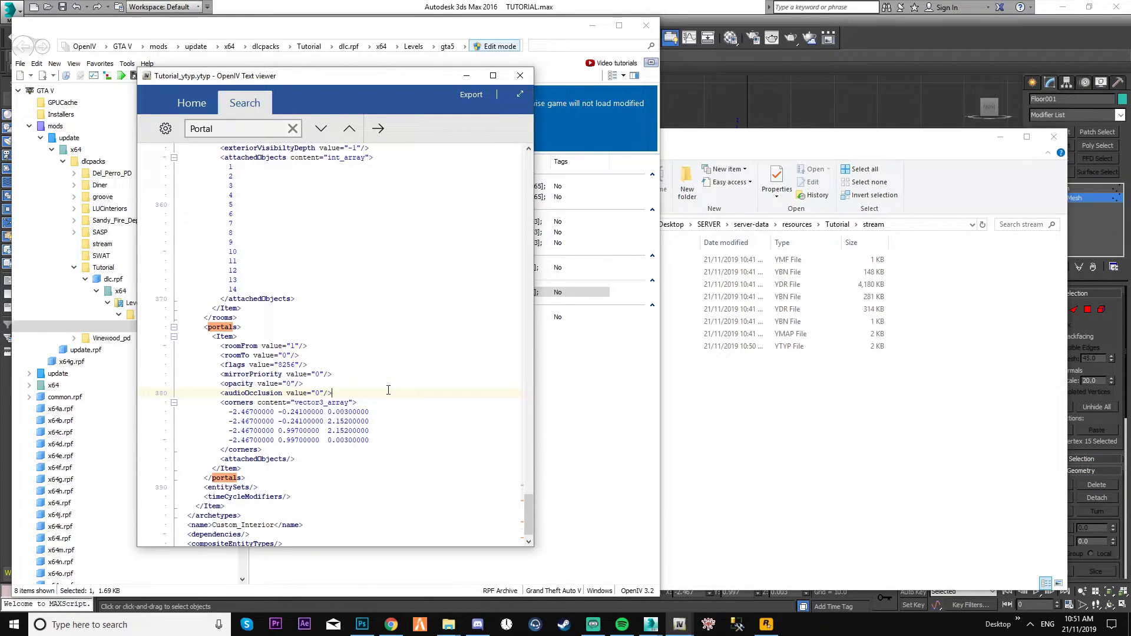
pyautogui.click(366, 402)
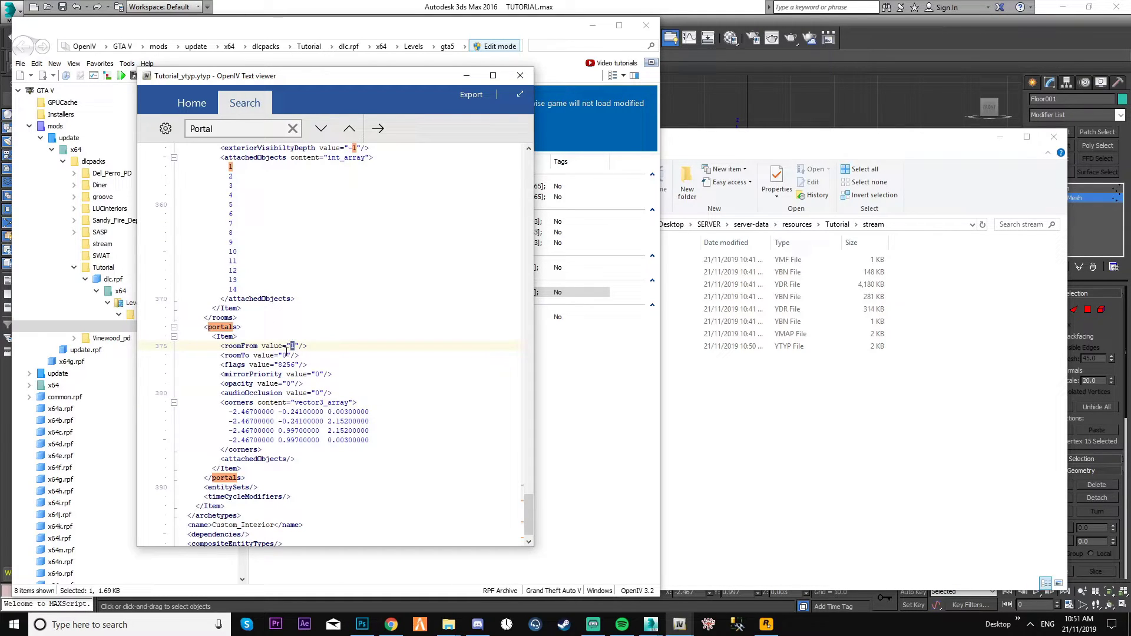
# Recheck the portal's roomTo and roomFrom values against the rooms' portalCount entries and close Tutorial_ytyp.ytyp
pyautogui.doubleClick(284, 355)
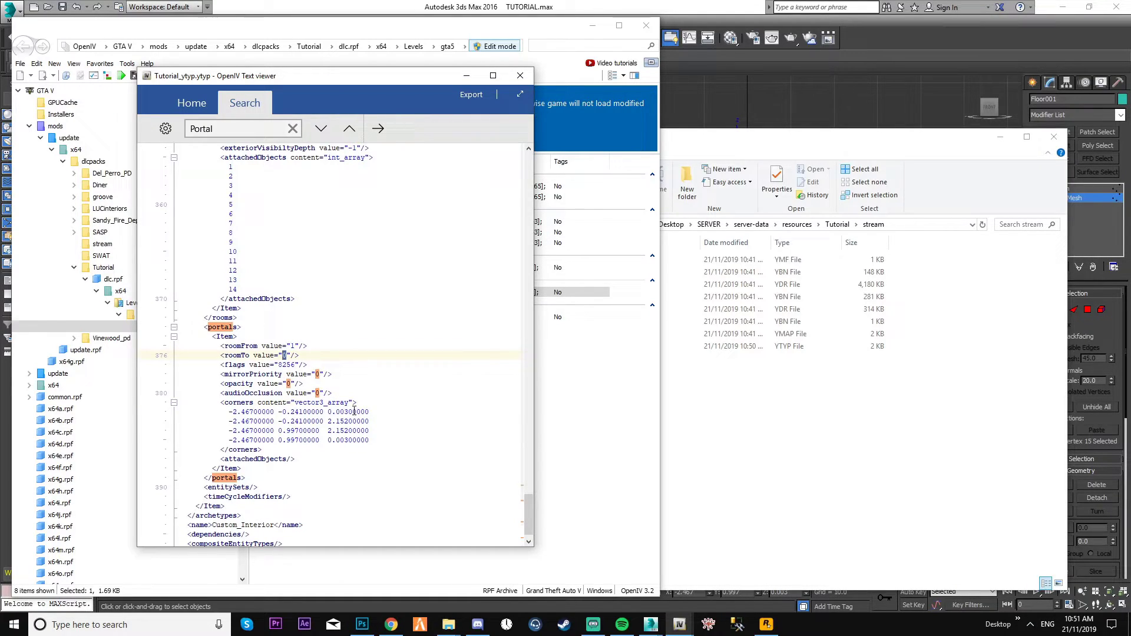
pyautogui.doubleClick(293, 346)
pyautogui.click(308, 346)
pyautogui.scroll(-1, 336, 406)
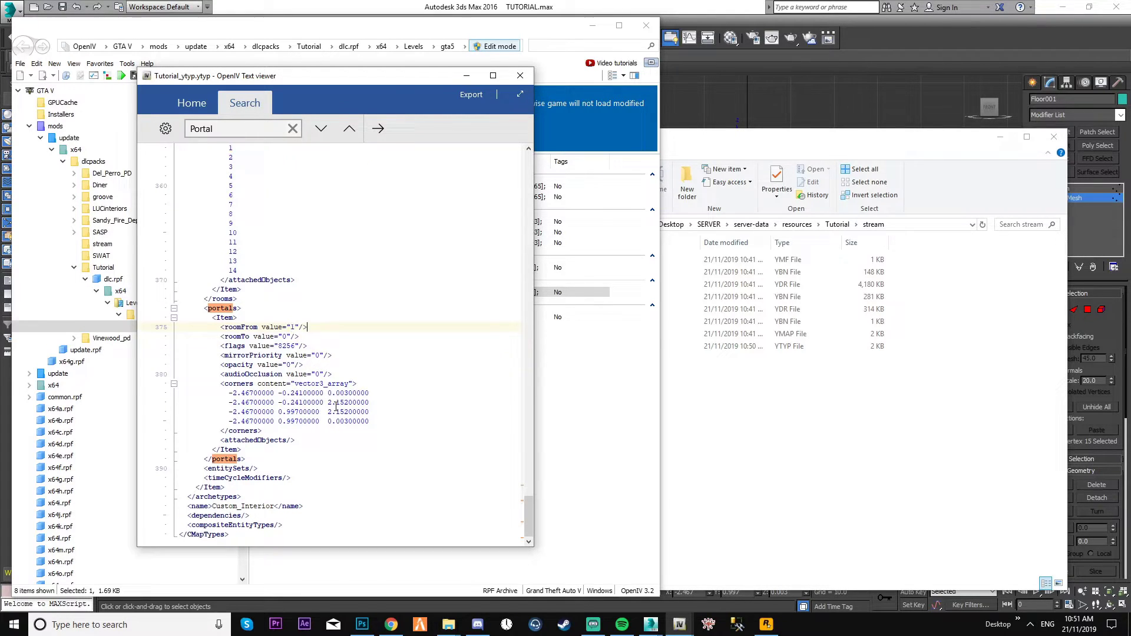
pyautogui.scroll(10, 342, 419)
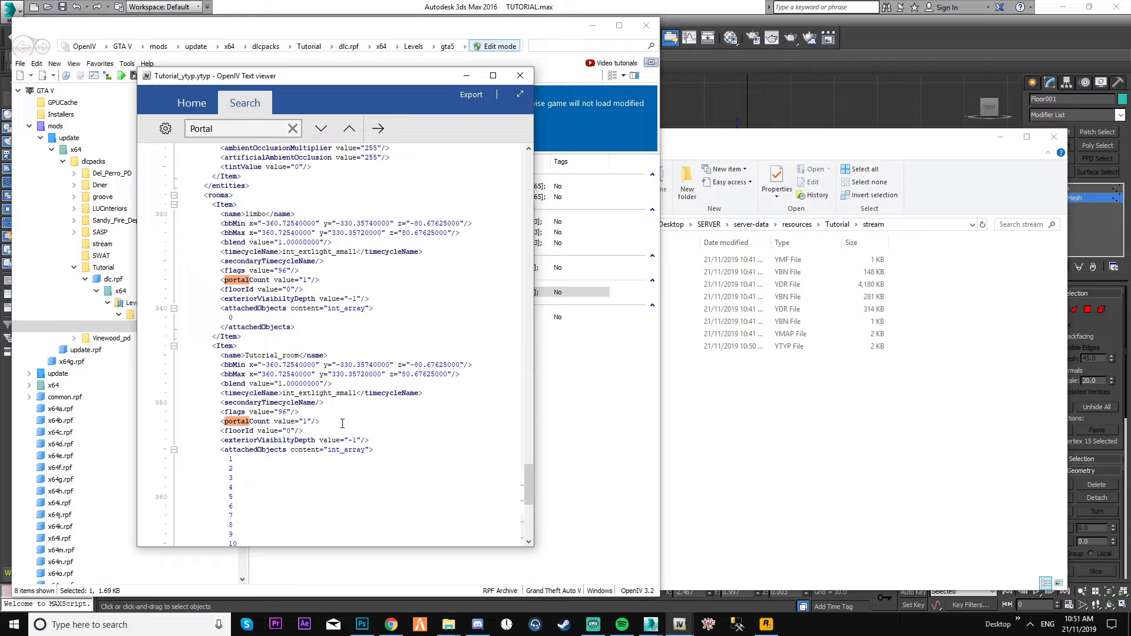
pyautogui.click(520, 76)
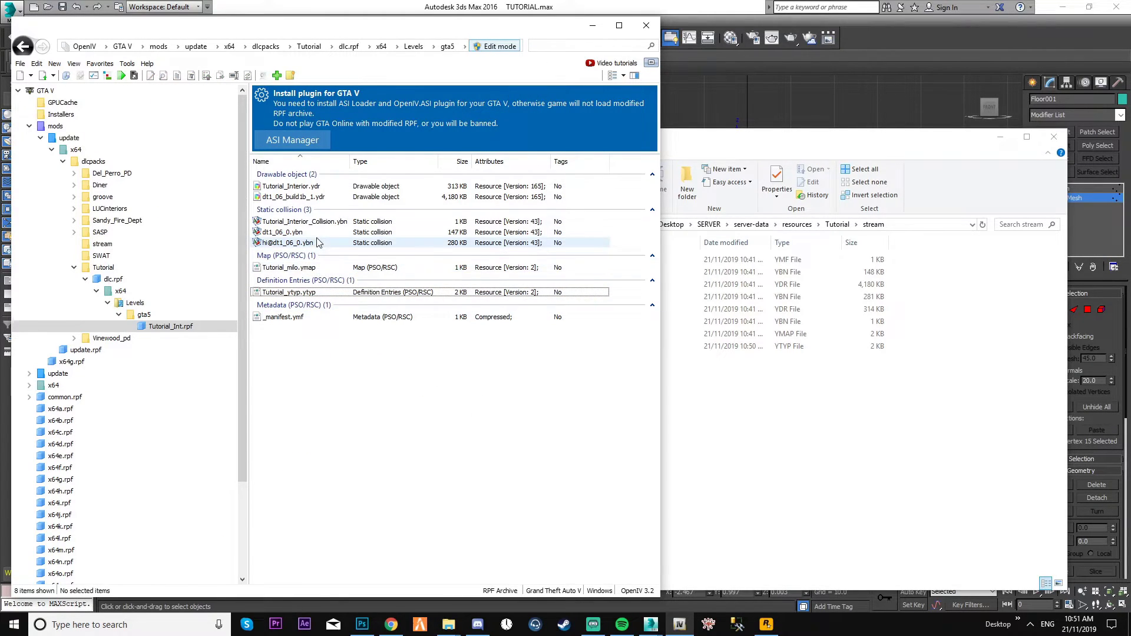
# Open Tutorial_milo.ymap from the archive in the text viewer and search it for "port"
pyautogui.doubleClick(305, 267)
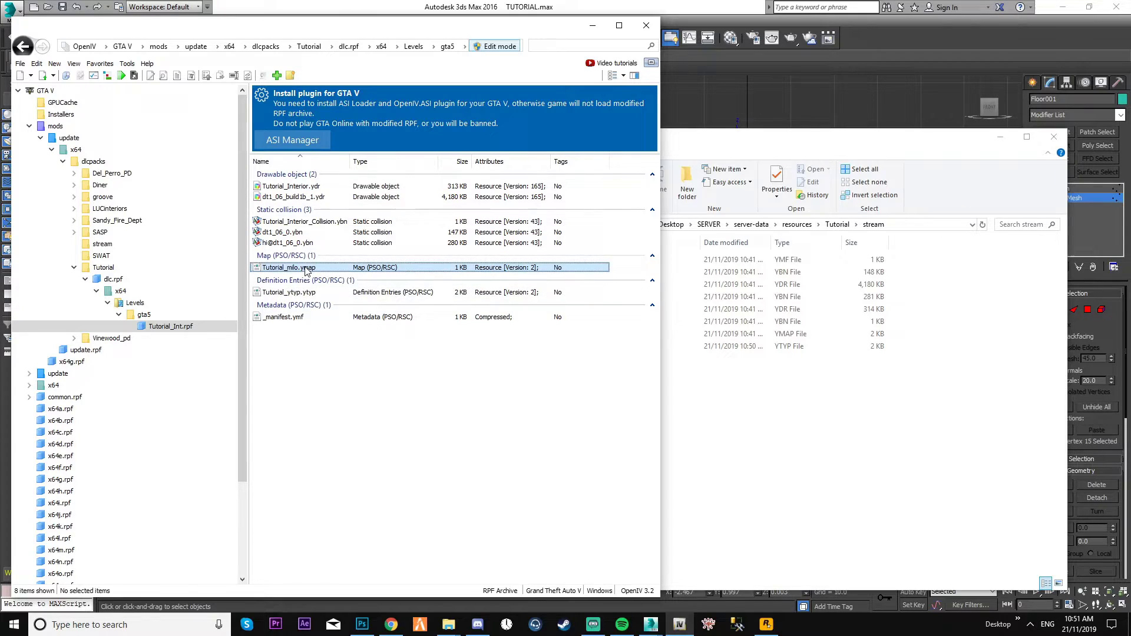
pyautogui.hotkey('ctrl', 'f')
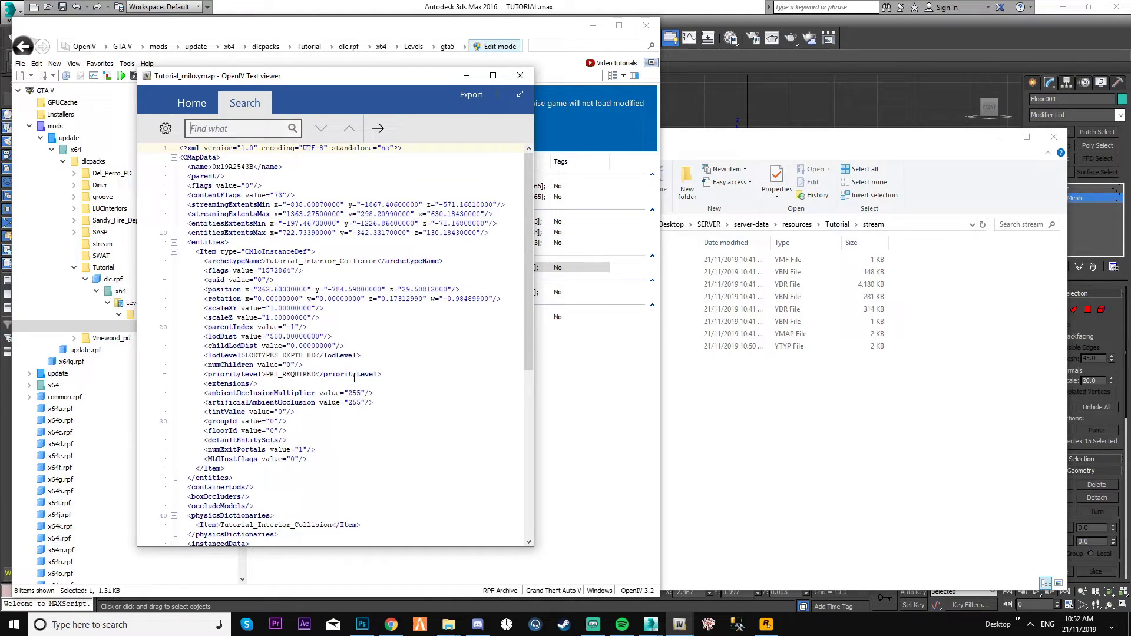
pyautogui.write('port')
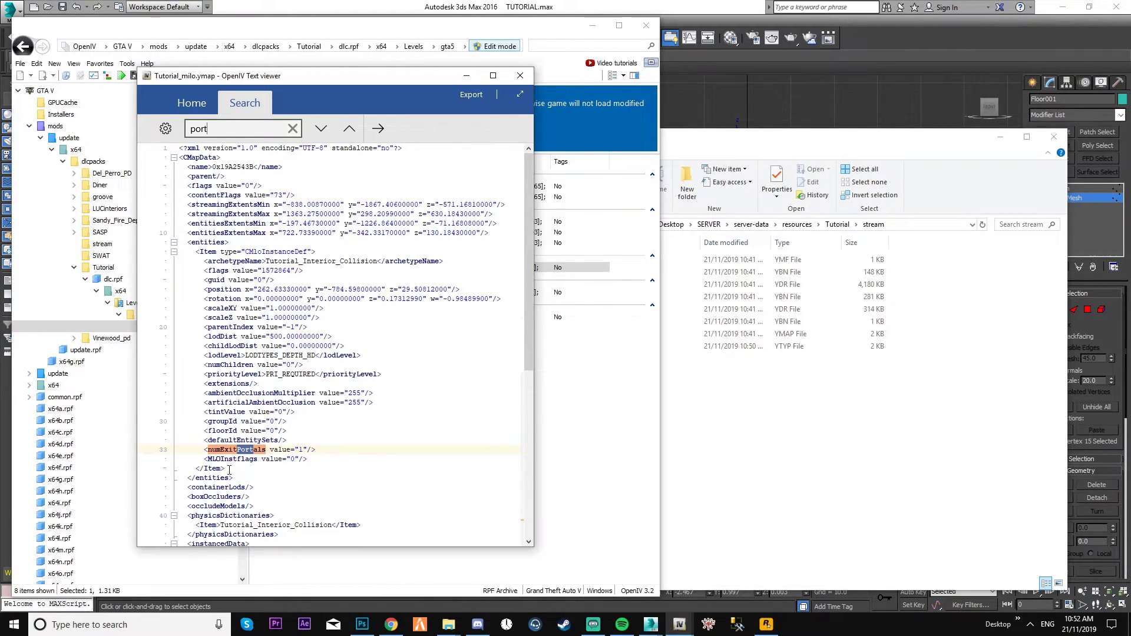
# Examine the numExitPortals line of the Tutorial_Interior_Collision entry and close Tutorial_milo.ymap
pyautogui.click(231, 468)
pyautogui.moveTo(207, 450); pyautogui.dragTo(316, 451)
pyautogui.click(317, 450)
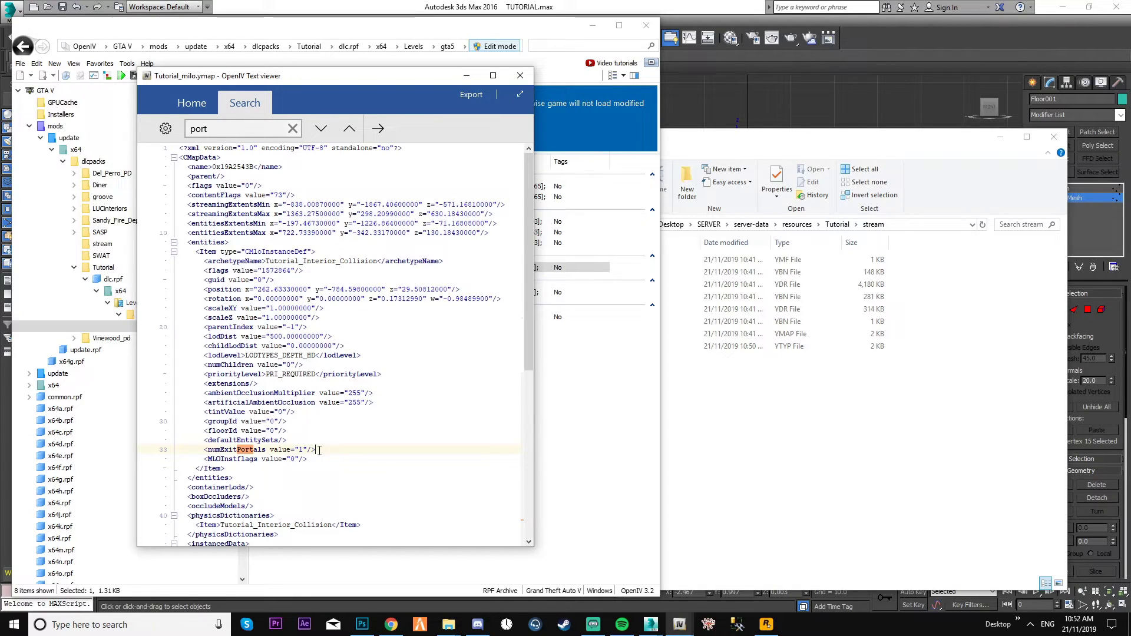
pyautogui.moveTo(320, 450); pyautogui.dragTo(192, 452)
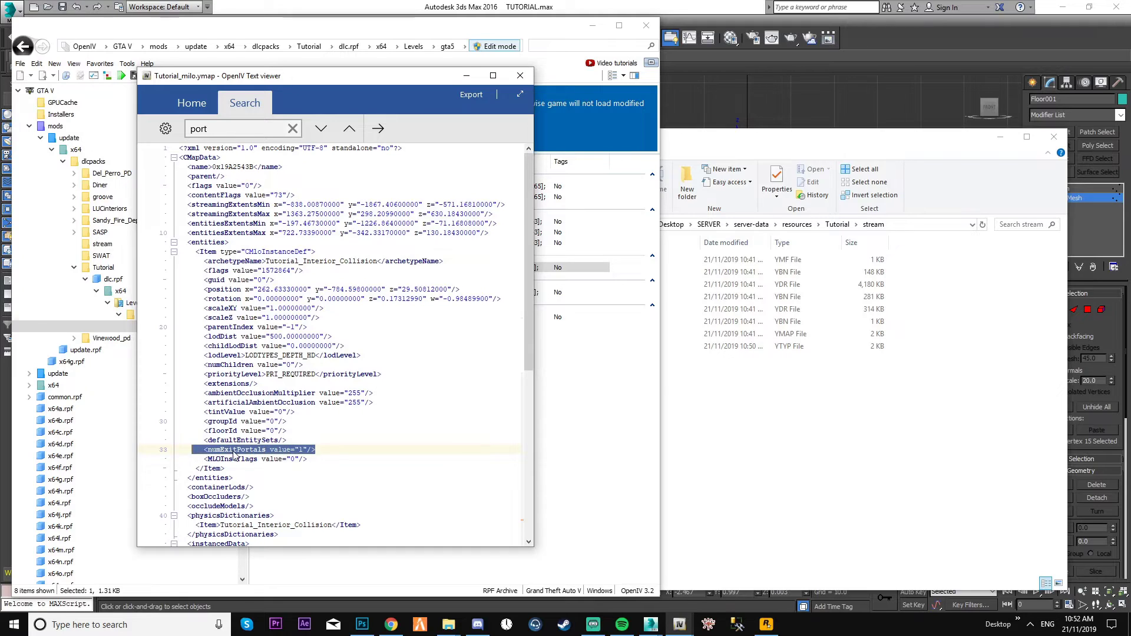
pyautogui.click(354, 447)
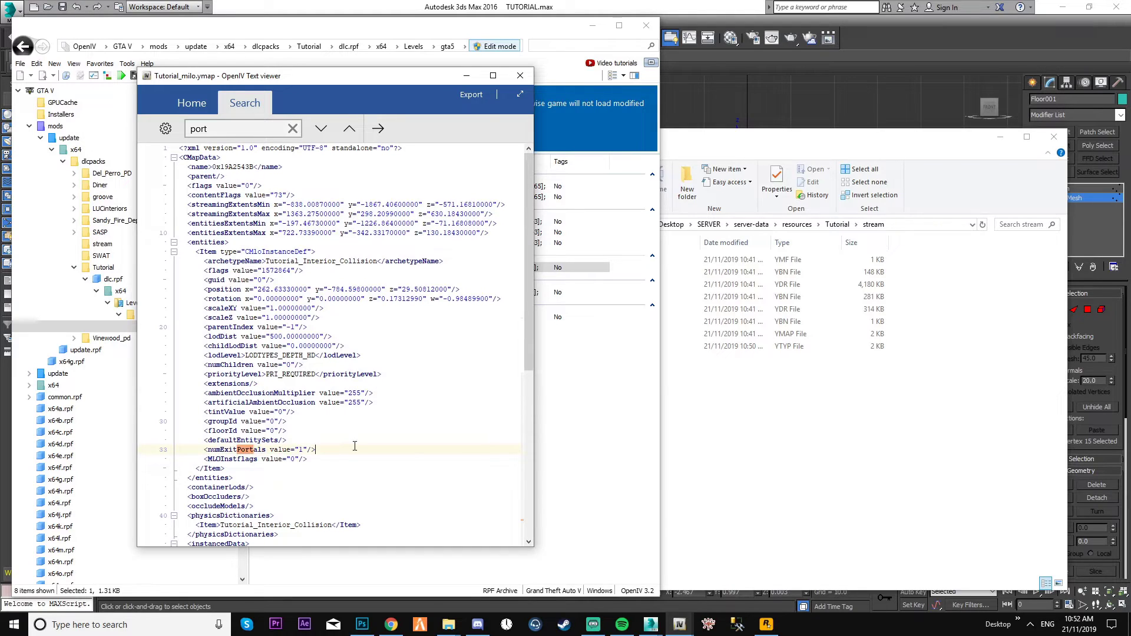
pyautogui.click(518, 76)
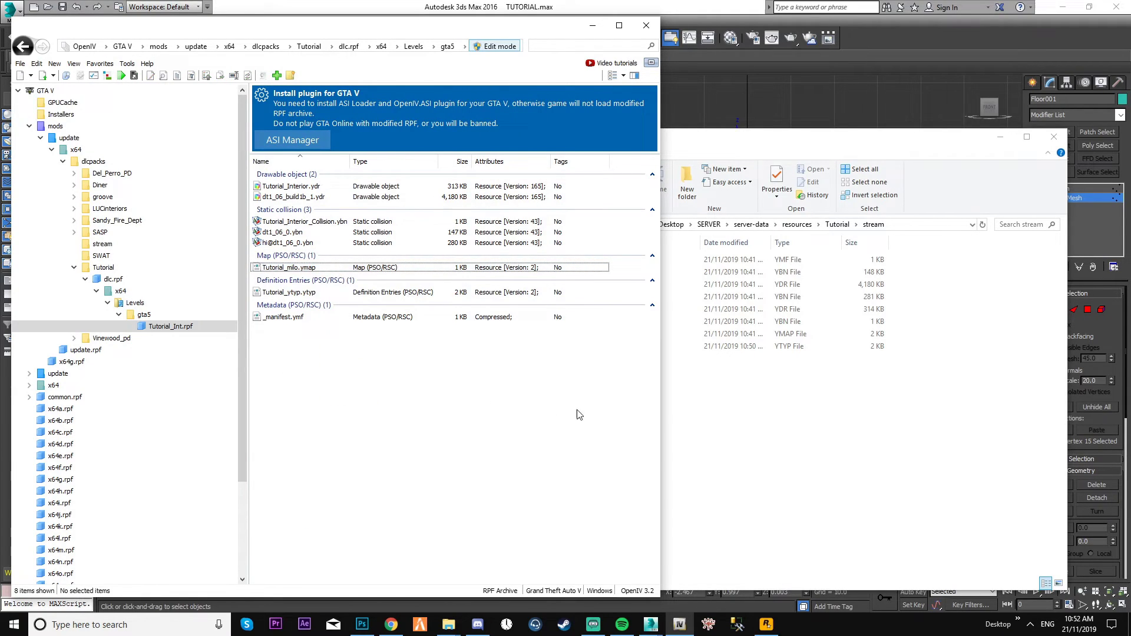
pyautogui.click(722, 435)
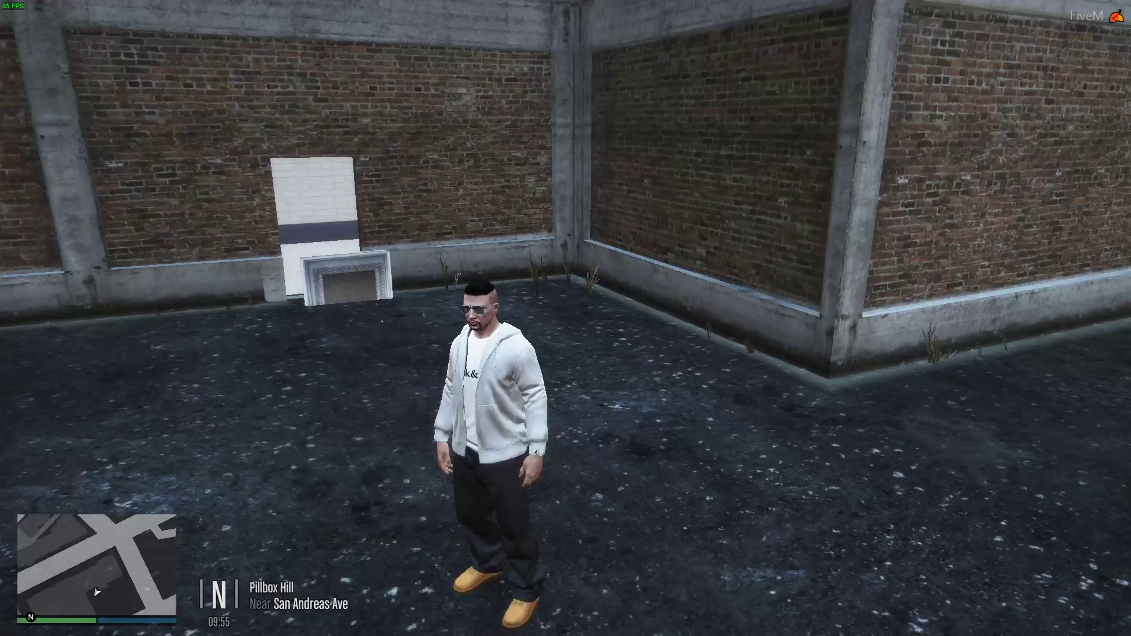
pyautogui.press('w')
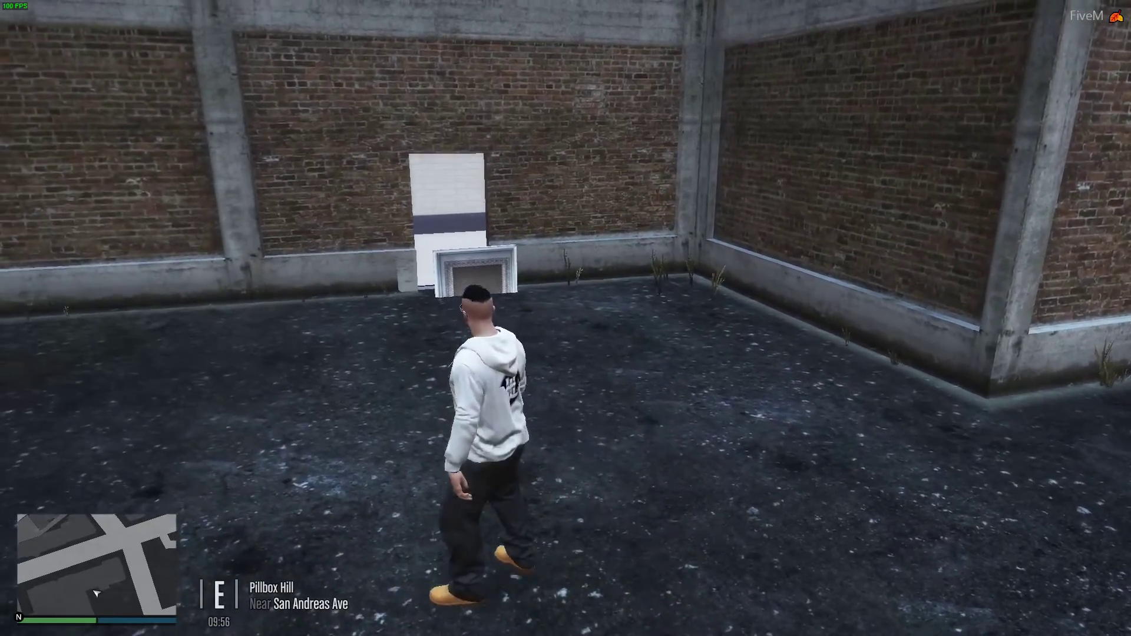
pyautogui.press('w')
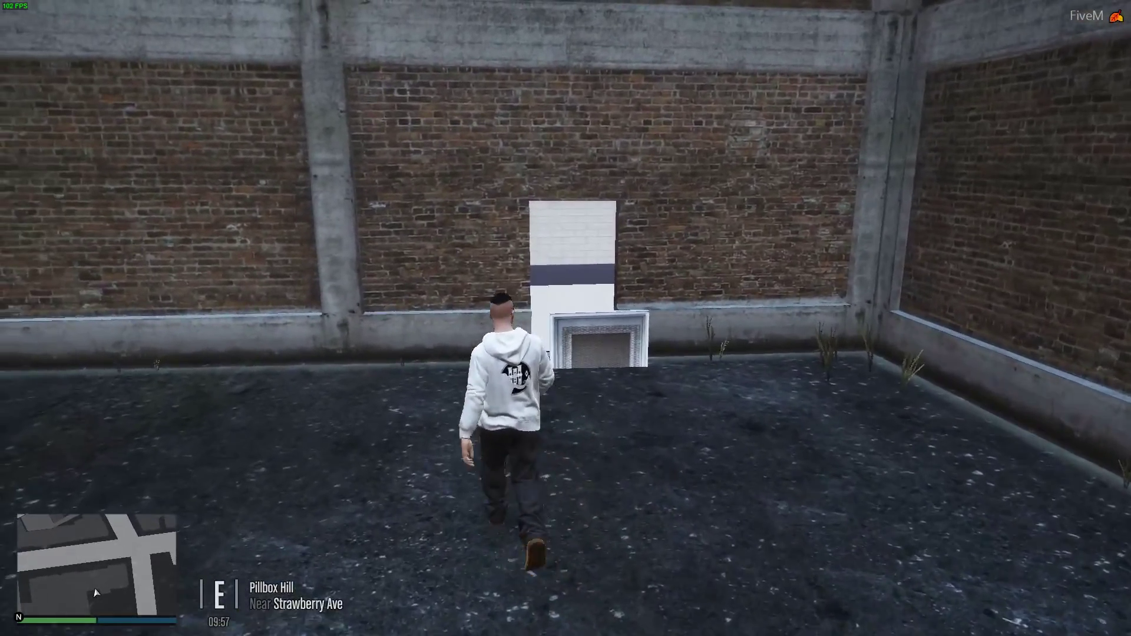
pyautogui.press('w')
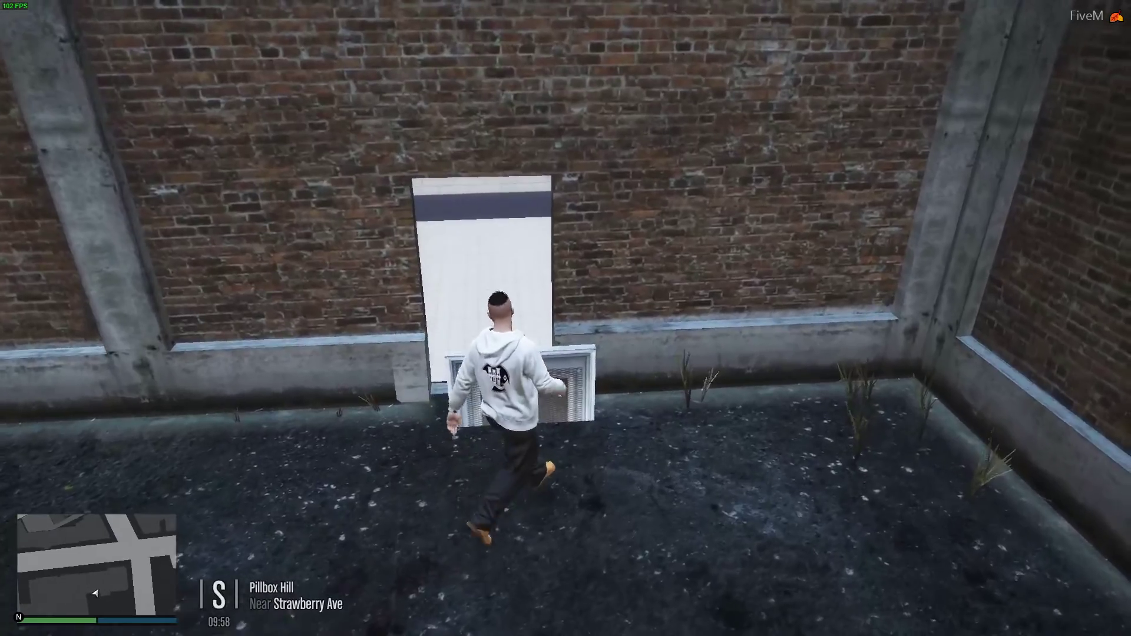
pyautogui.press('w')
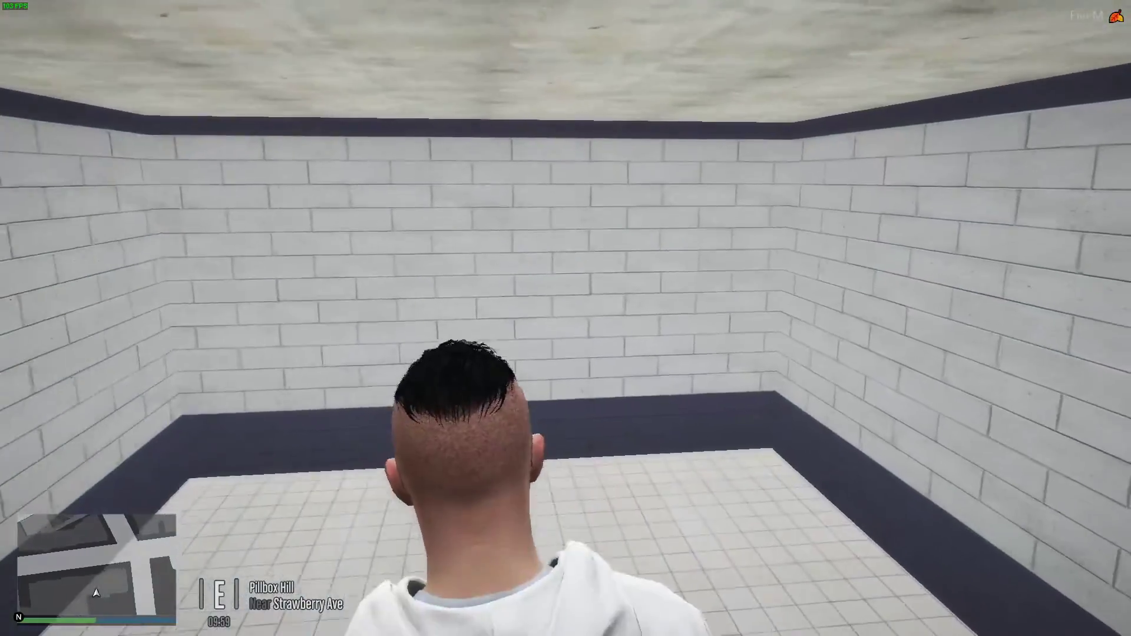
pyautogui.press('w')
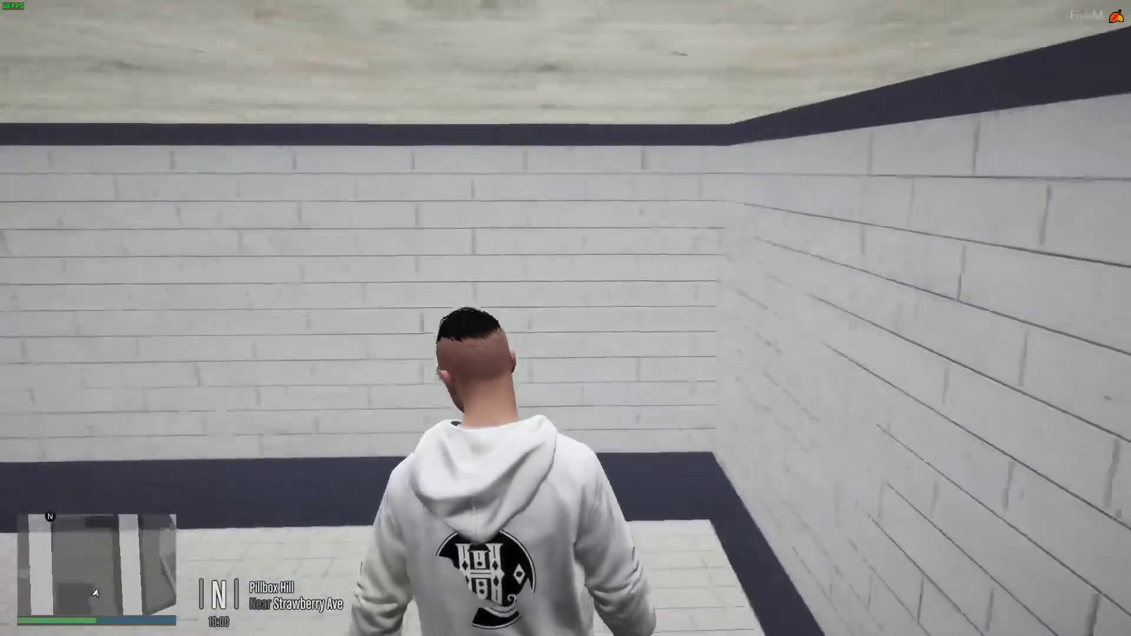
pyautogui.press('w')
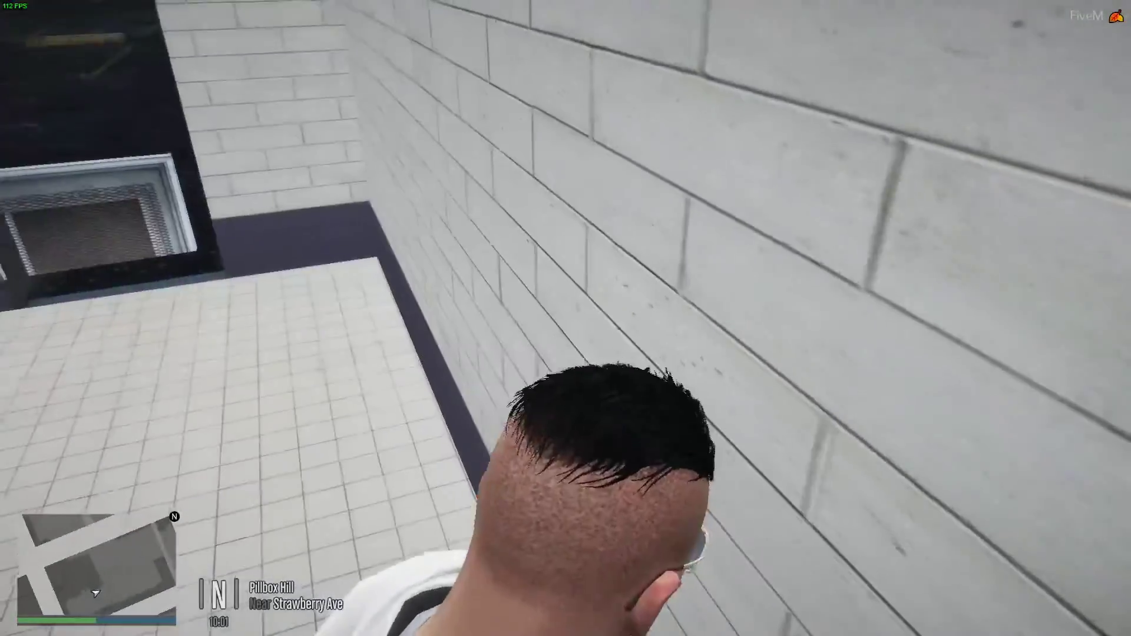
pyautogui.press('w')
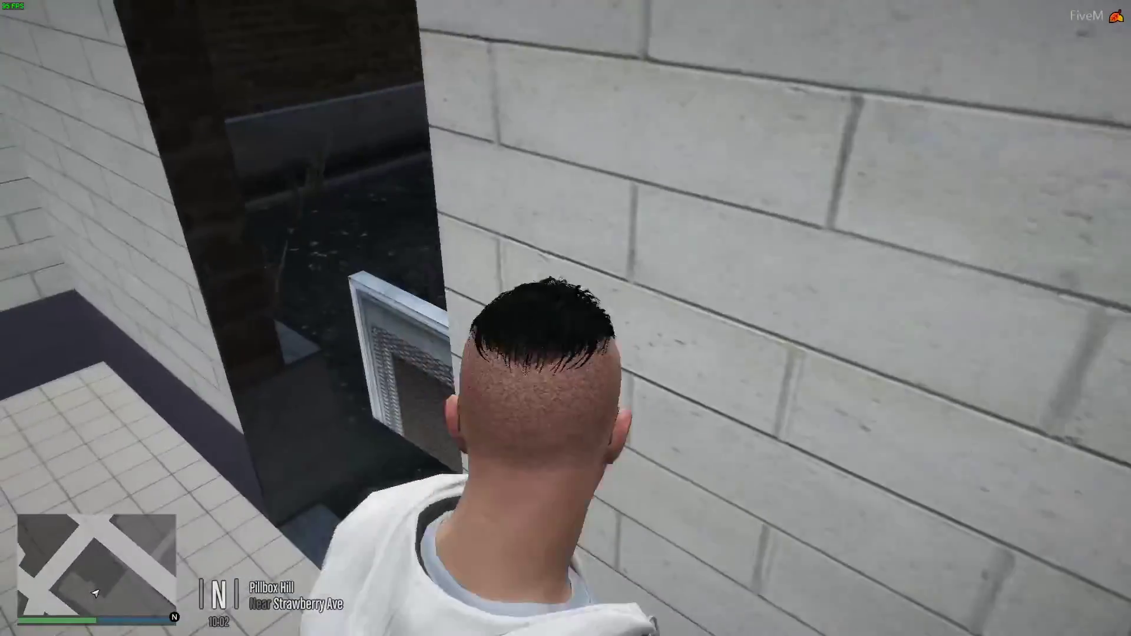
pyautogui.press('w')
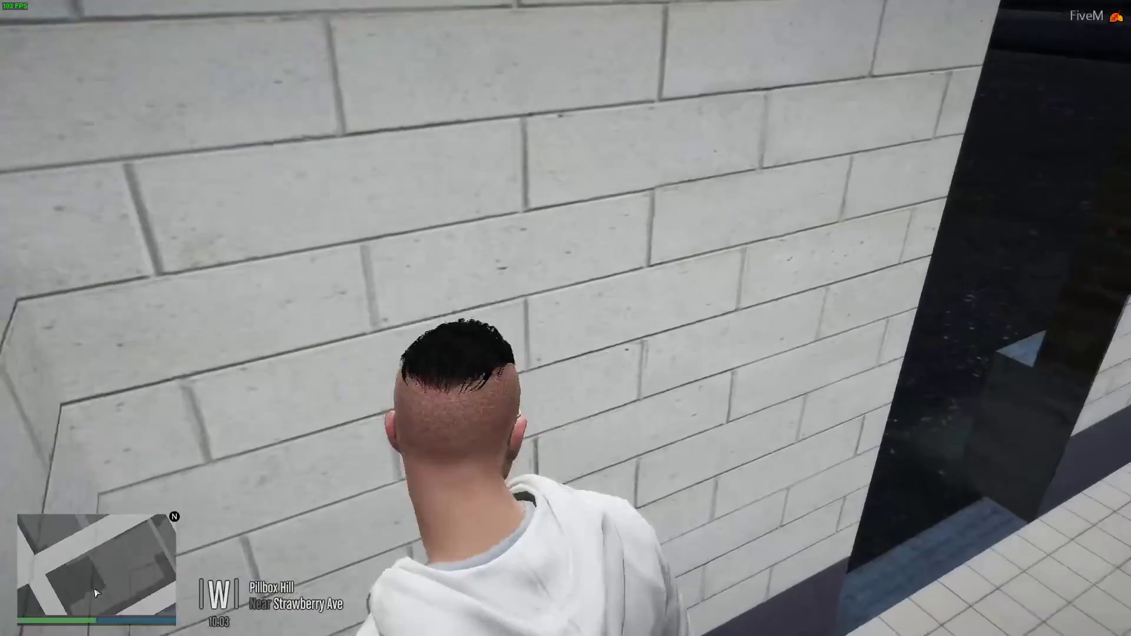